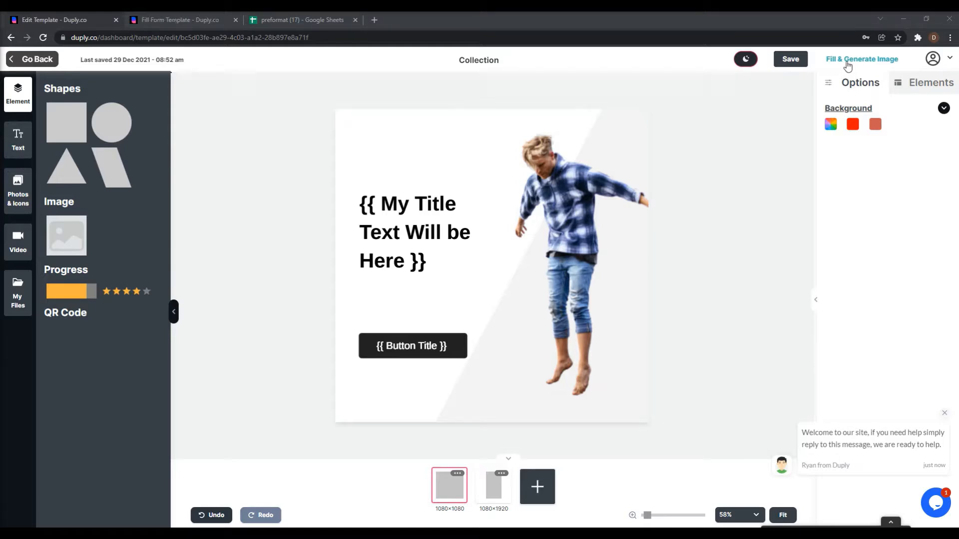
# Open the Fill & Generate Image options for the Collection template.
pyautogui.click(847, 62)
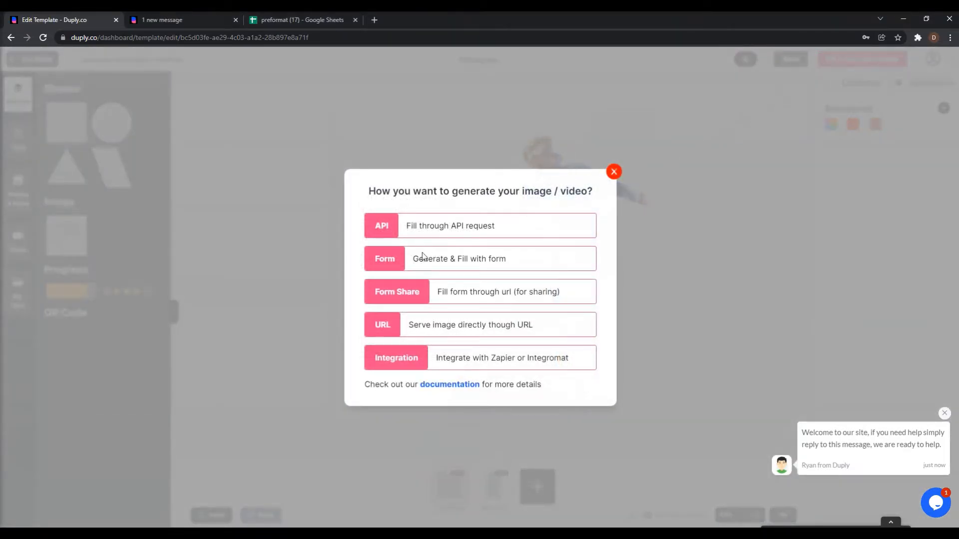
# Choose the Form method so the fill form opens in its own tab.
pyautogui.click(390, 265)
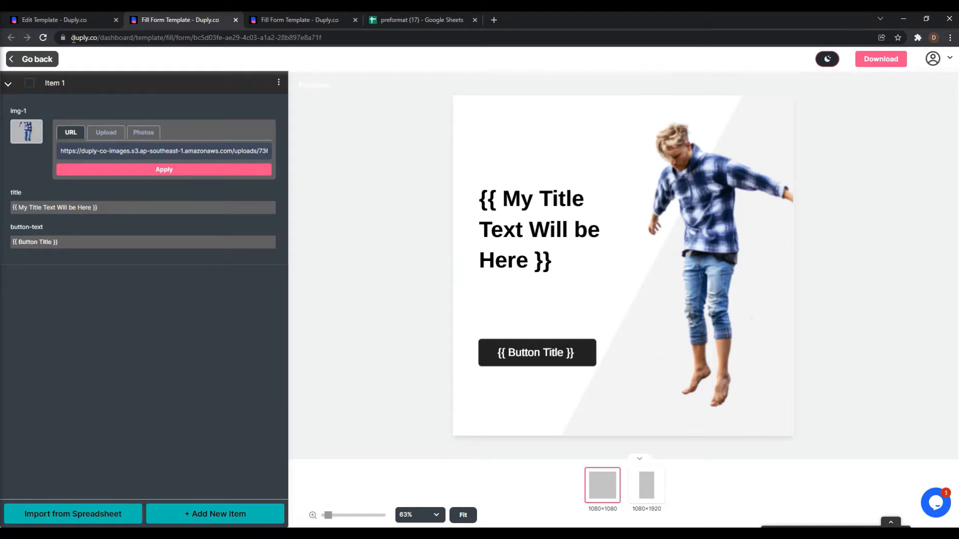
pyautogui.click(60, 20)
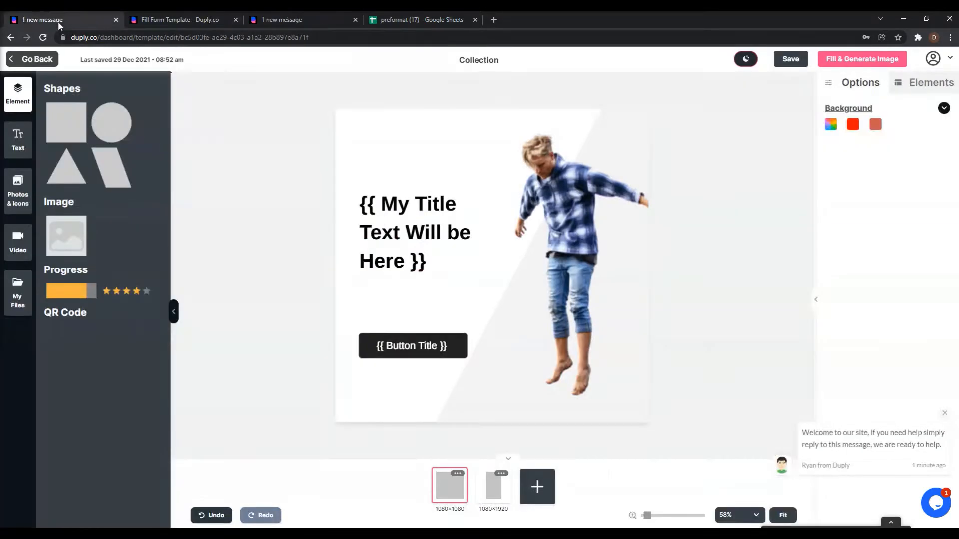
pyautogui.click(150, 19)
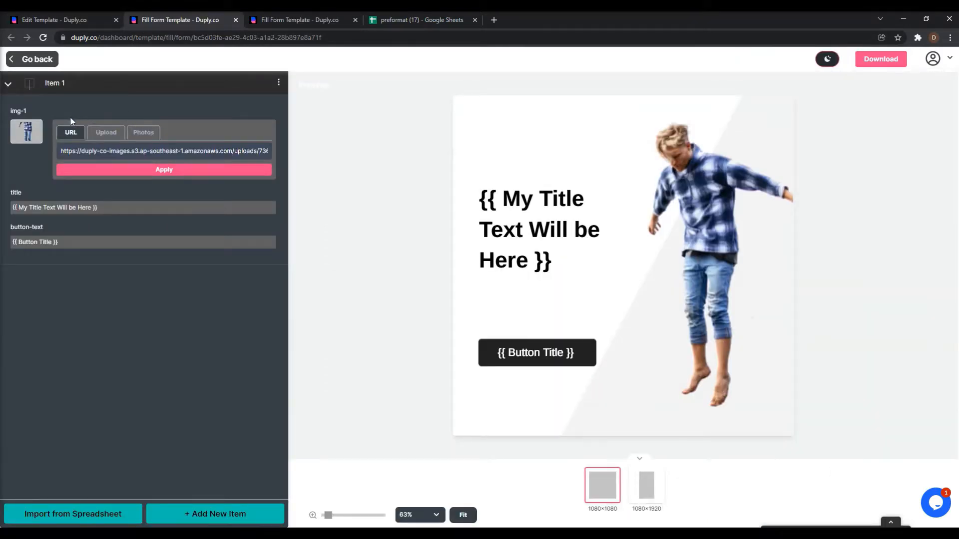
# Inspect the img-1 and title fields and the preview, then return to the editor.
pyautogui.moveTo(15, 113); pyautogui.dragTo(12, 113)
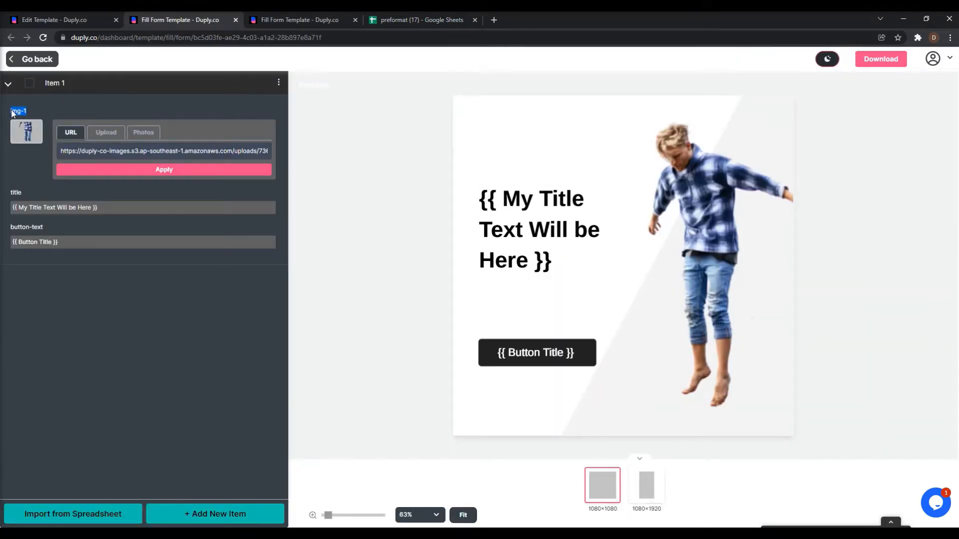
pyautogui.doubleClick(20, 193)
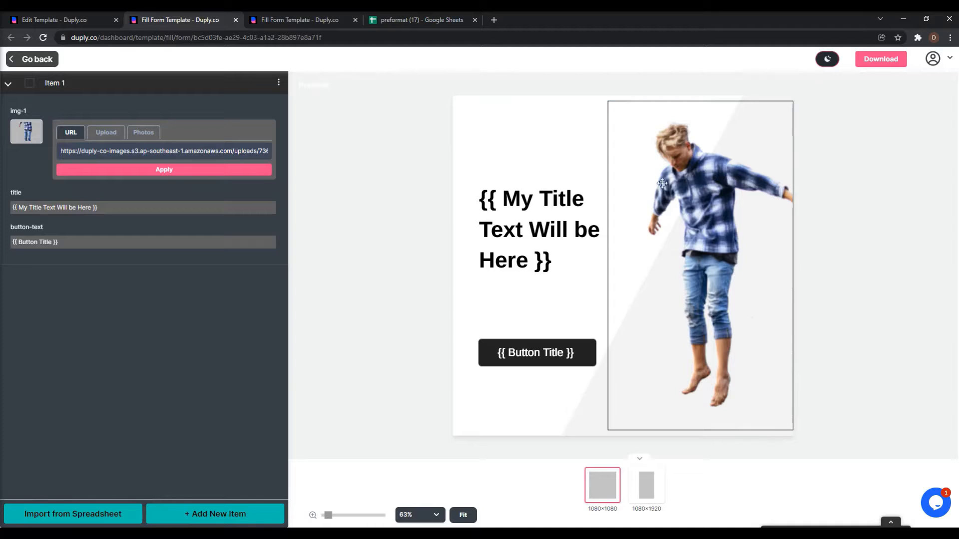
pyautogui.click(527, 201)
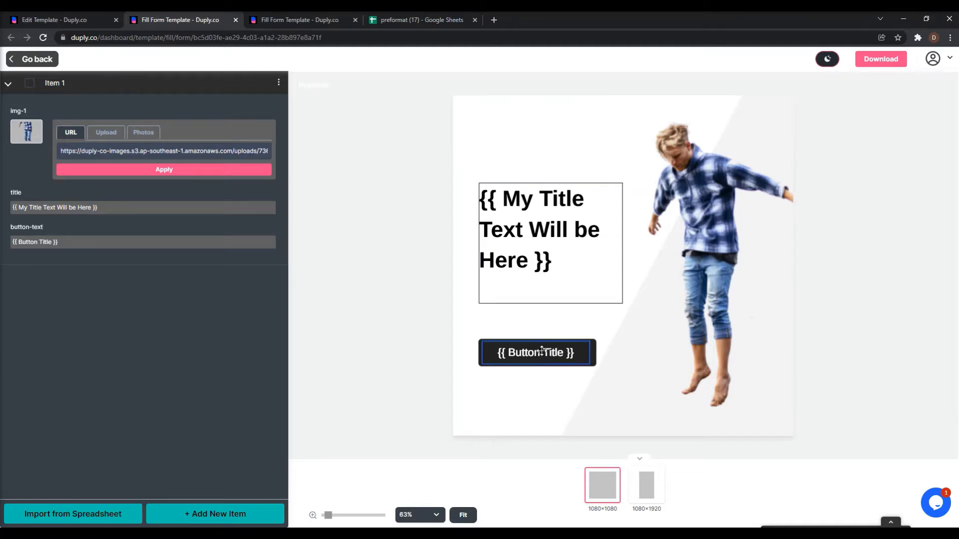
pyautogui.click(459, 320)
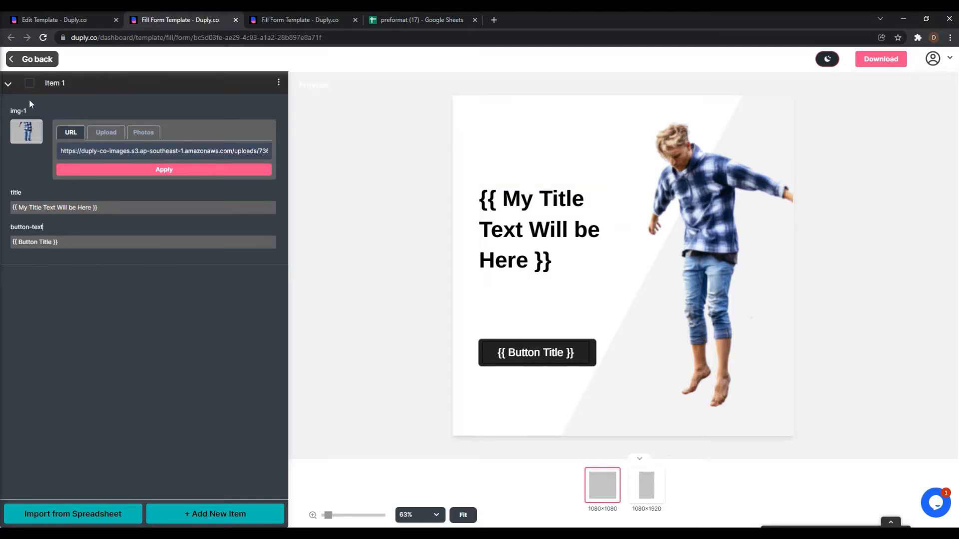
pyautogui.click(67, 22)
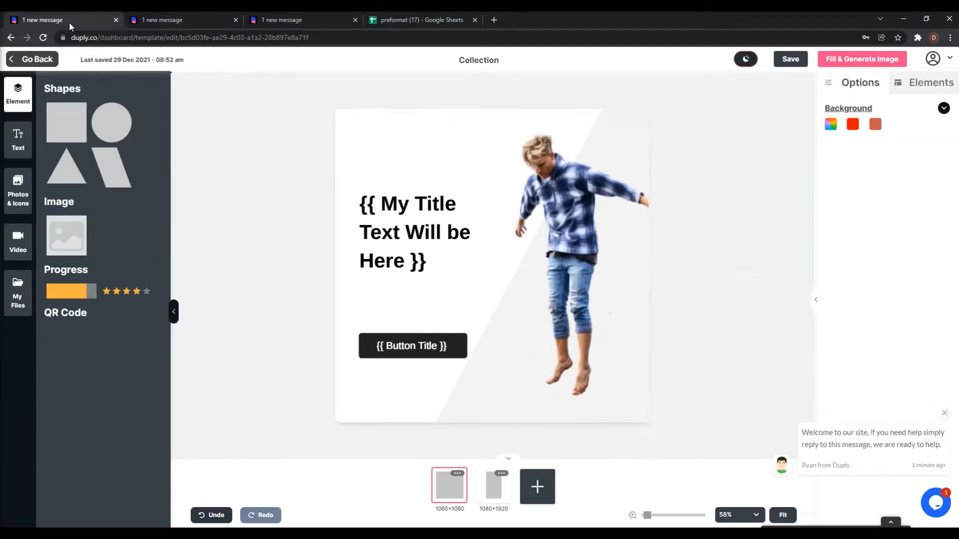
# Inspect the settings of the title, photo and button elements.
pyautogui.click(419, 228)
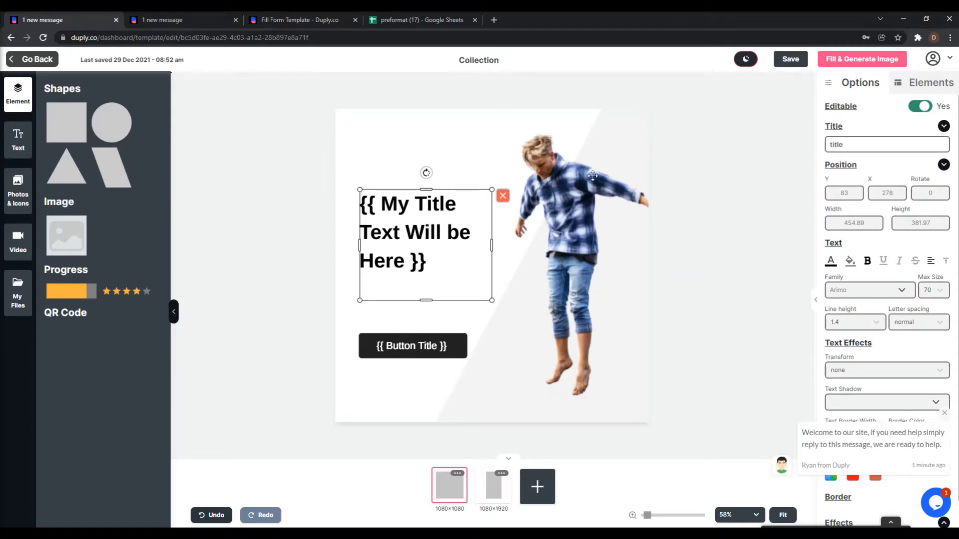
pyautogui.click(567, 194)
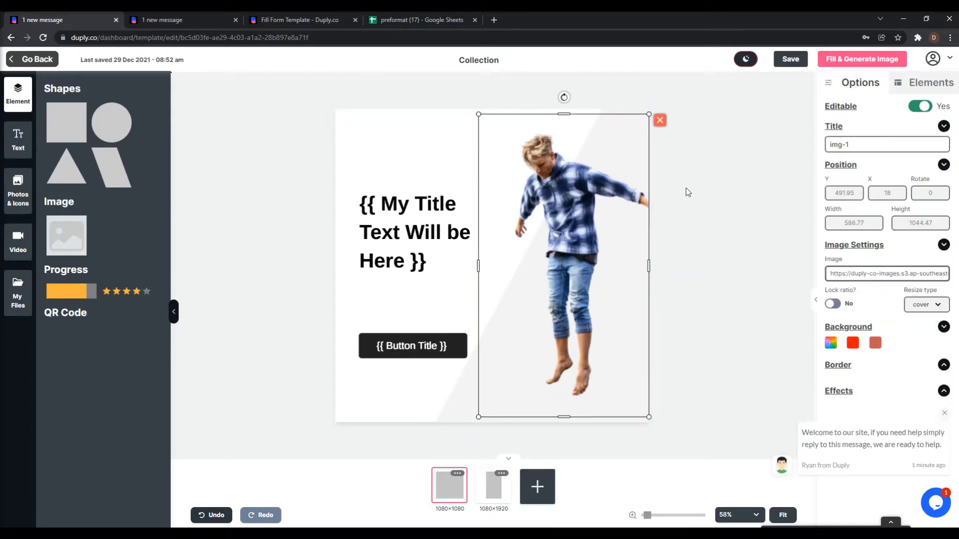
pyautogui.click(432, 346)
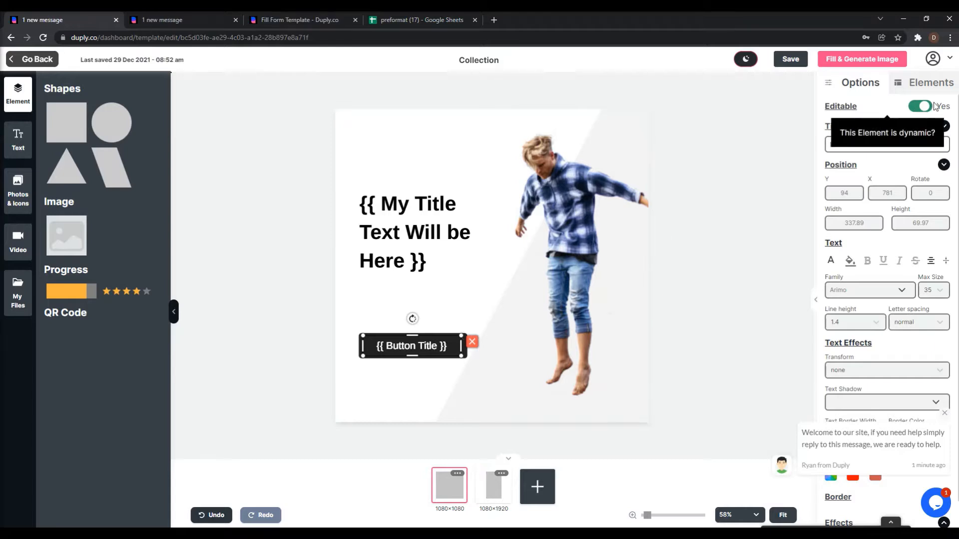
# Add a subheading reading 'Non editable text', set Editable to No, and save.
pyautogui.click(19, 139)
pyautogui.moveTo(120, 142); pyautogui.dragTo(398, 144)
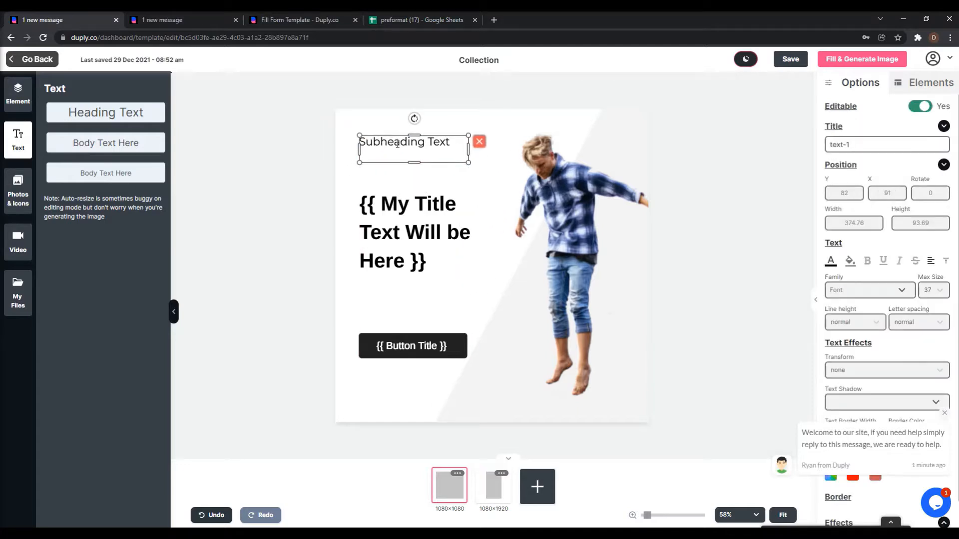
pyautogui.tripleClick(398, 144)
pyautogui.write('No')
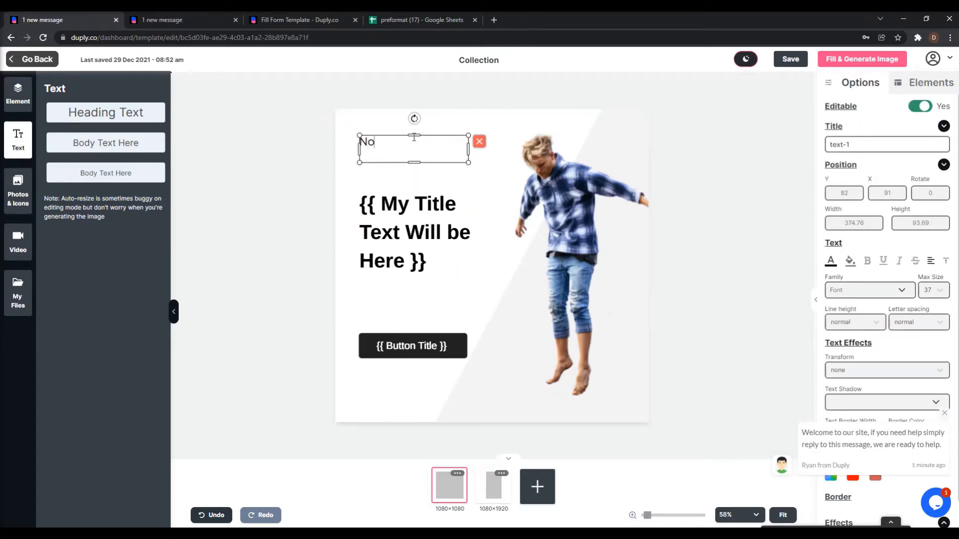
pyautogui.write('n editable text')
pyautogui.click(465, 174)
pyautogui.click(435, 144)
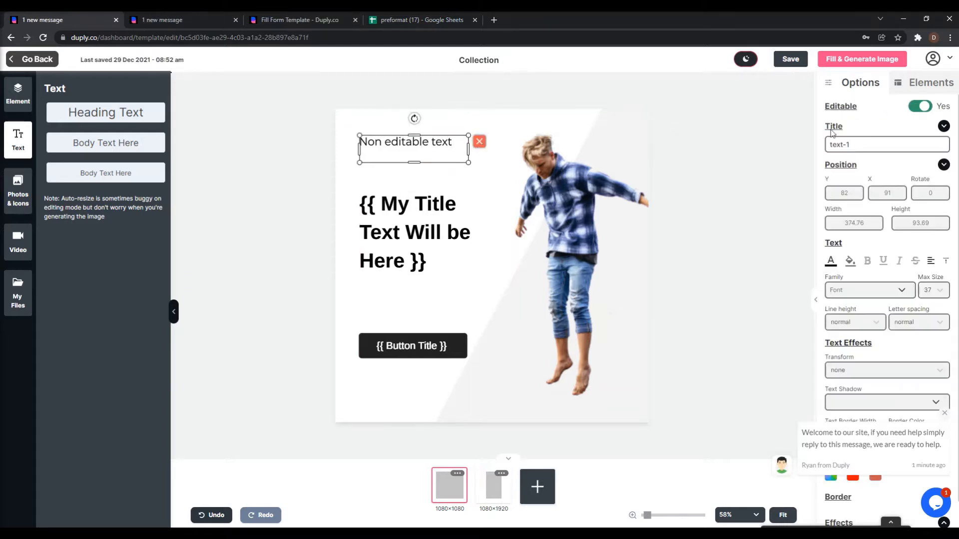
pyautogui.click(917, 108)
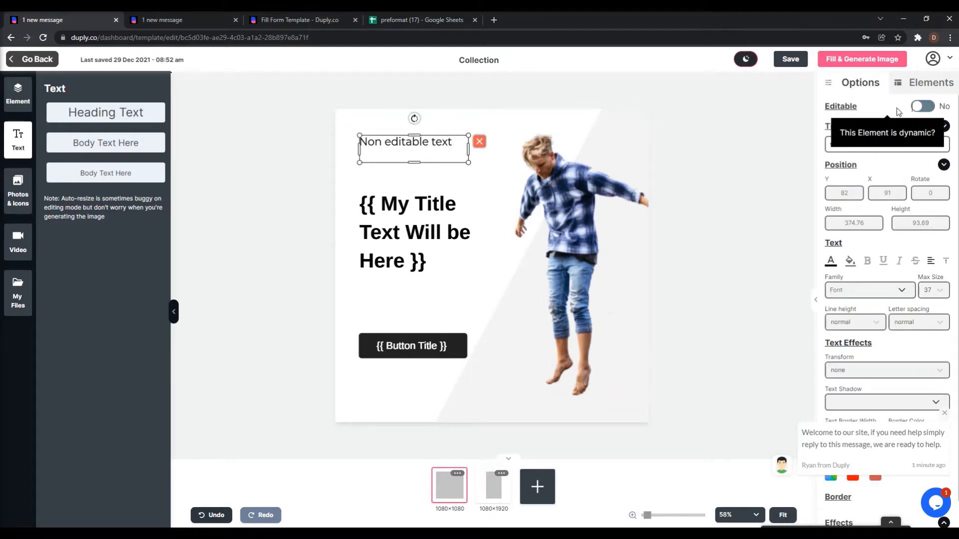
pyautogui.click(798, 64)
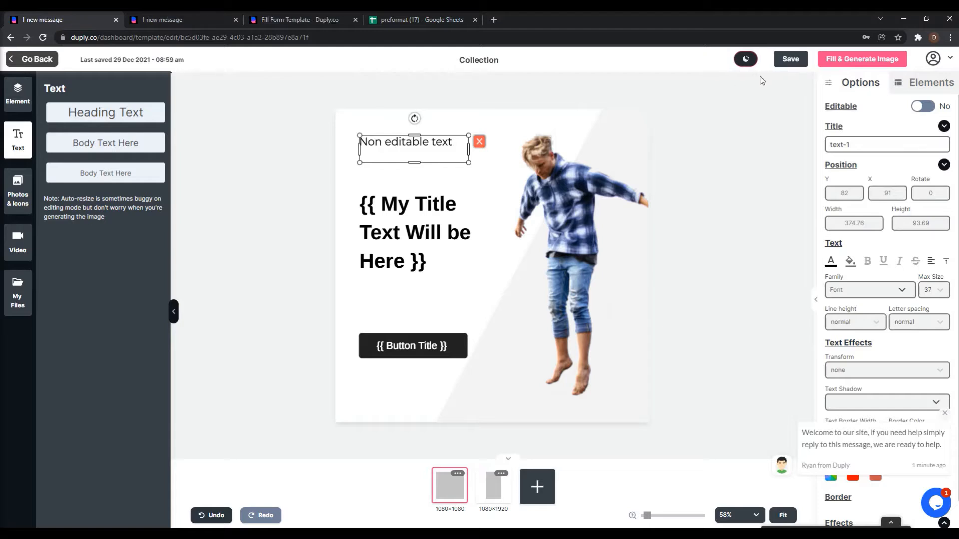
# Reload the fill form and check Item 1's fields for the new text.
pyautogui.click(160, 20)
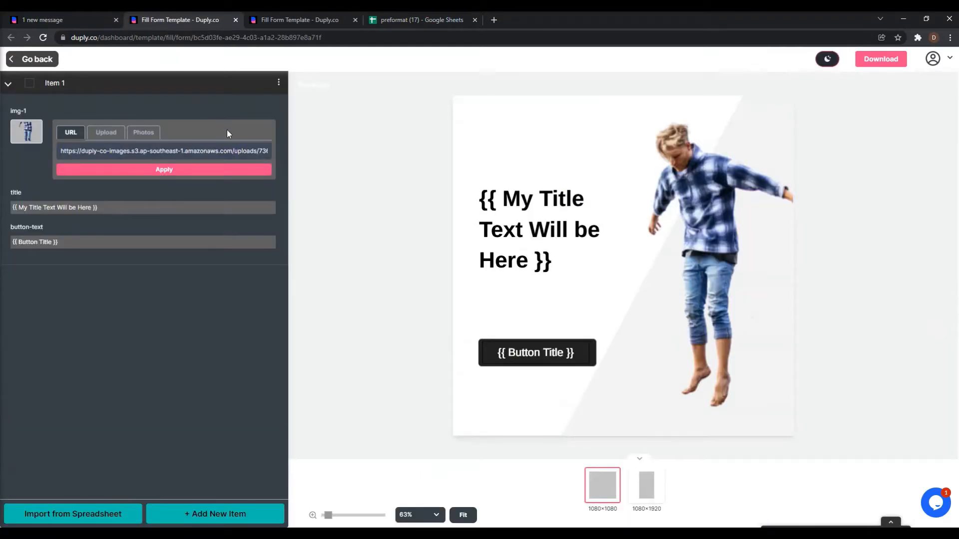
pyautogui.click(192, 38)
pyautogui.press('Return')
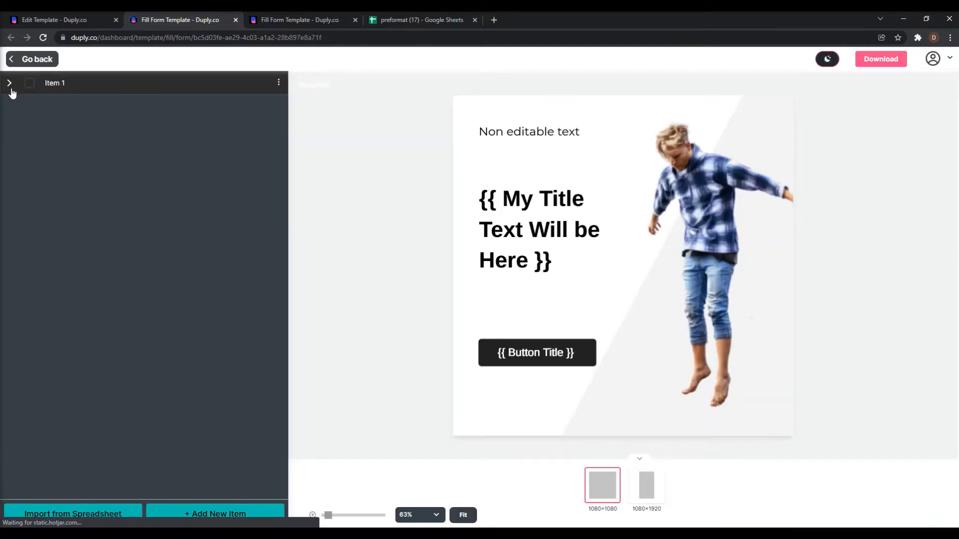
pyautogui.click(11, 89)
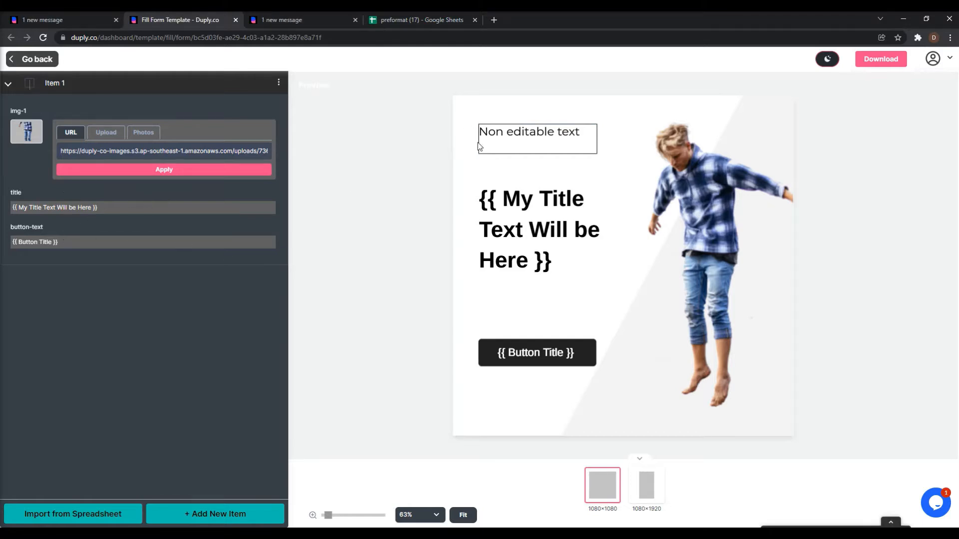
pyautogui.click(62, 19)
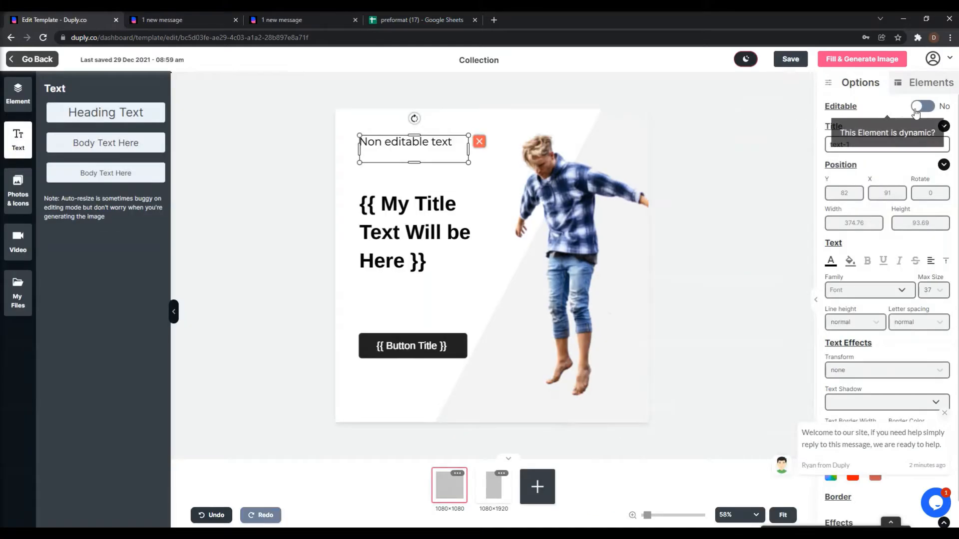
# Make the added text editable, then reload the fill form to find text-1.
pyautogui.click(920, 106)
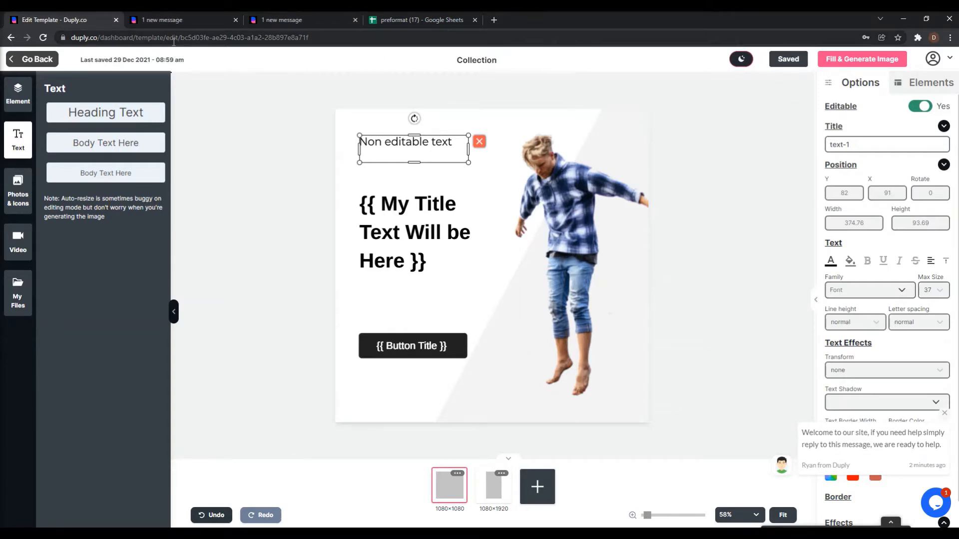
pyautogui.click(165, 21)
pyautogui.click(179, 38)
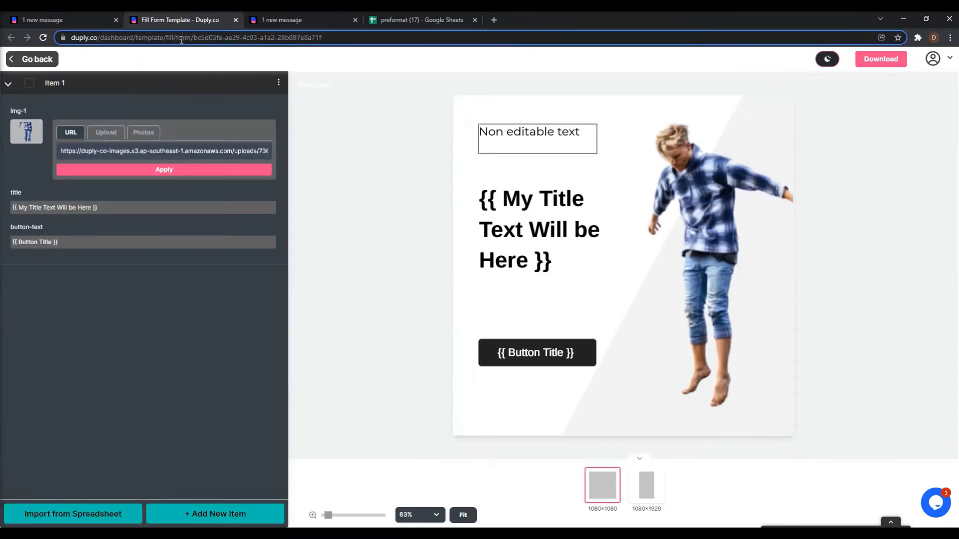
pyautogui.press('Return')
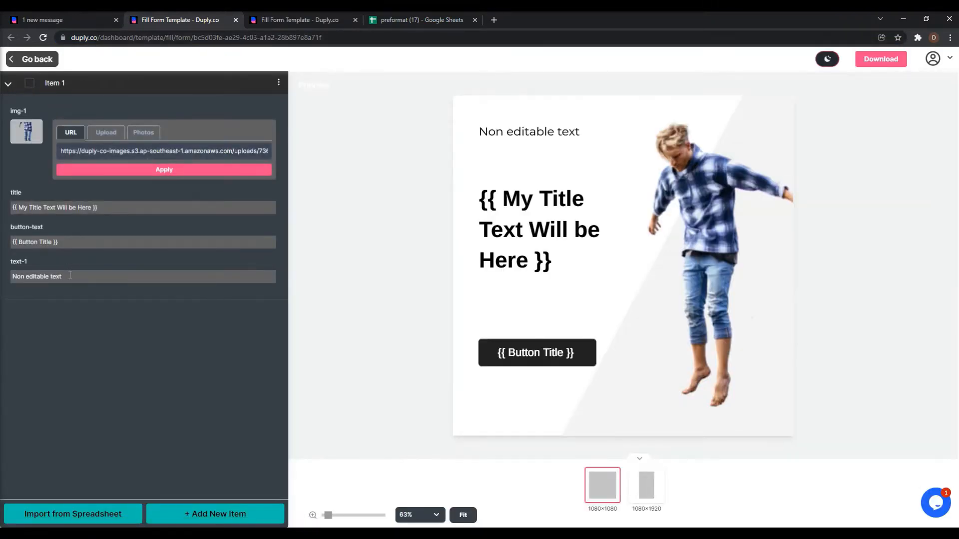
pyautogui.moveTo(58, 277); pyautogui.dragTo(92, 281)
pyautogui.click(59, 20)
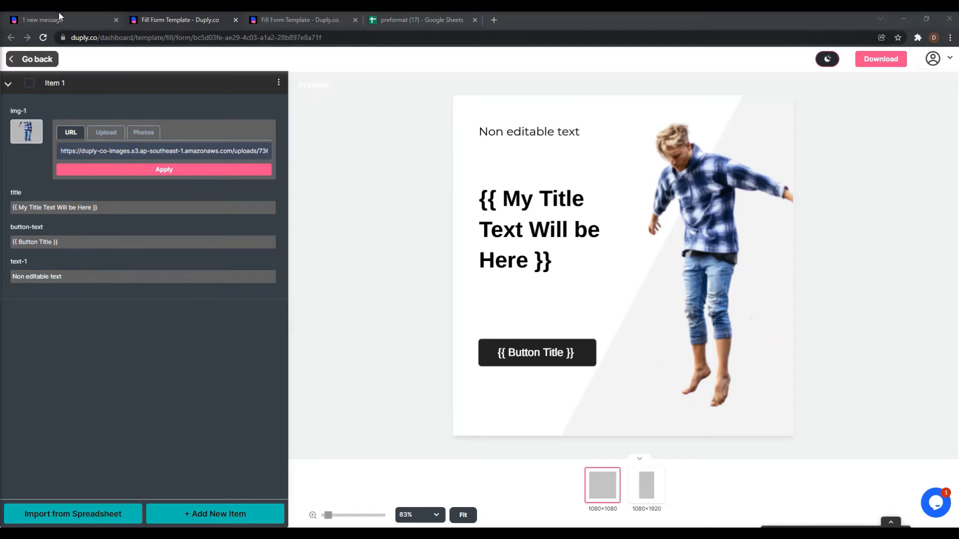
# Delete the 'Non editable text' element, save, and reload the fill form.
pyautogui.click(433, 140)
pyautogui.press('Delete')
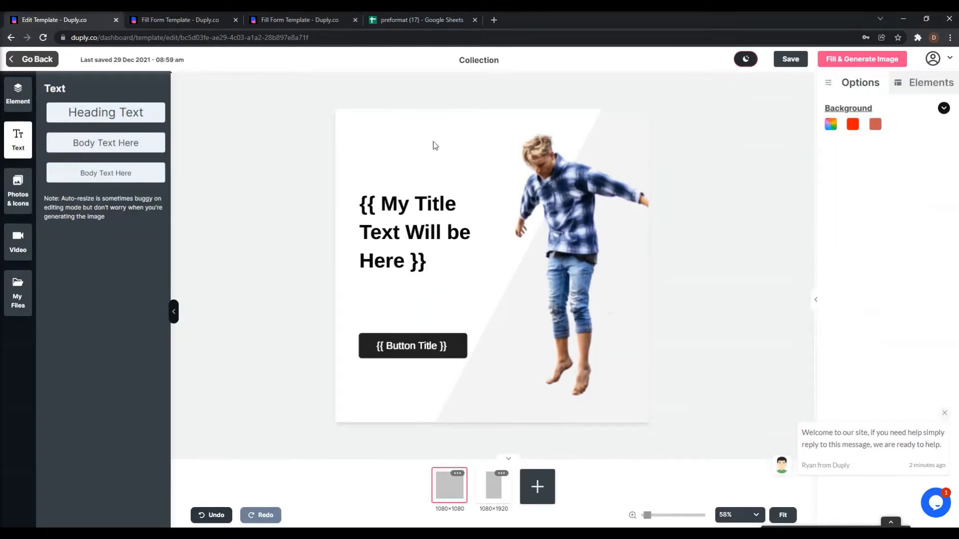
pyautogui.click(791, 59)
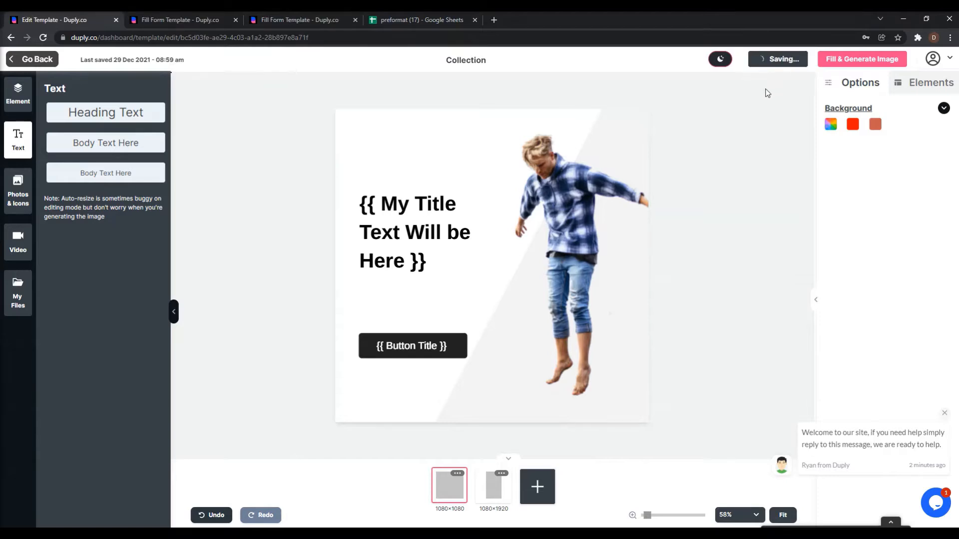
pyautogui.click(182, 19)
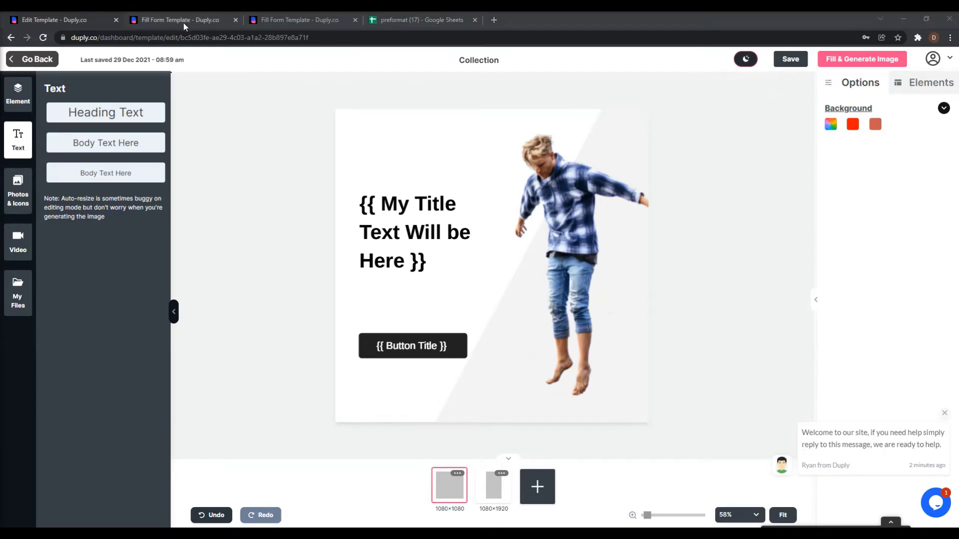
pyautogui.click(189, 38)
pyautogui.press('Return')
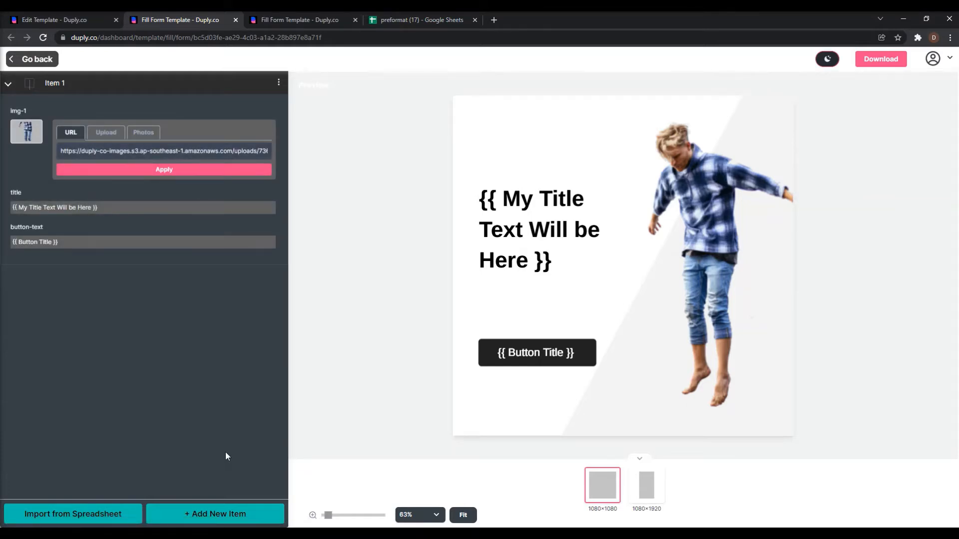
# Add a second item and set Item 1's title to 'Title 1'.
pyautogui.click(224, 519)
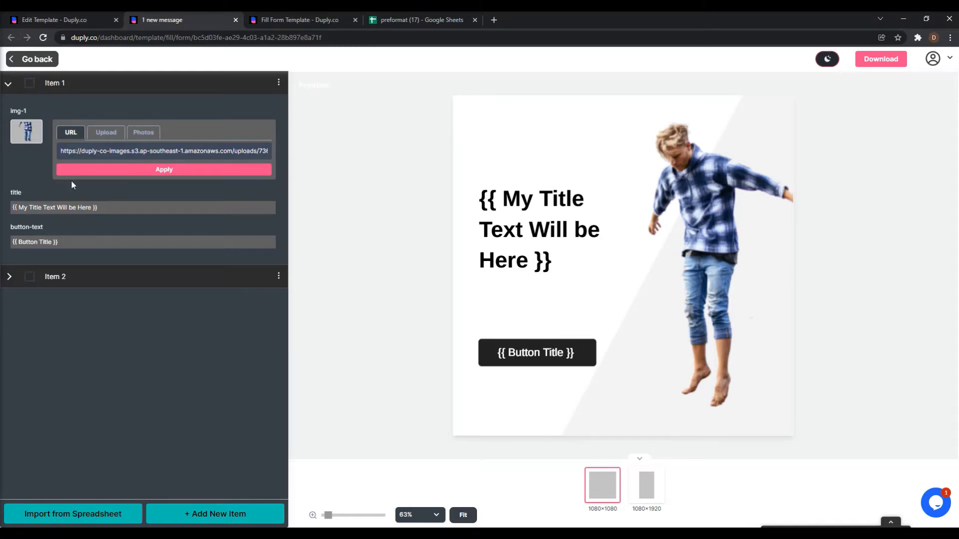
pyautogui.moveTo(48, 207); pyautogui.dragTo(7, 208)
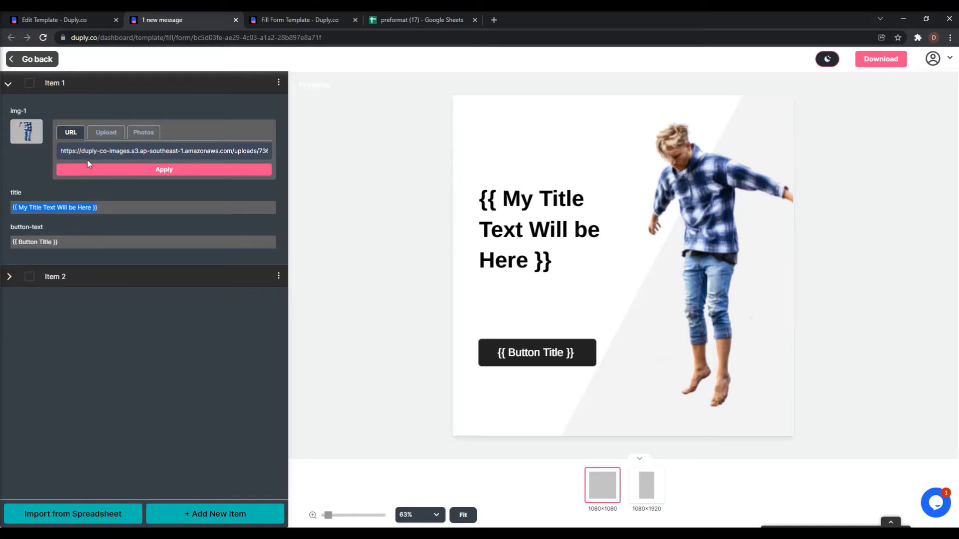
pyautogui.write('Title 1')
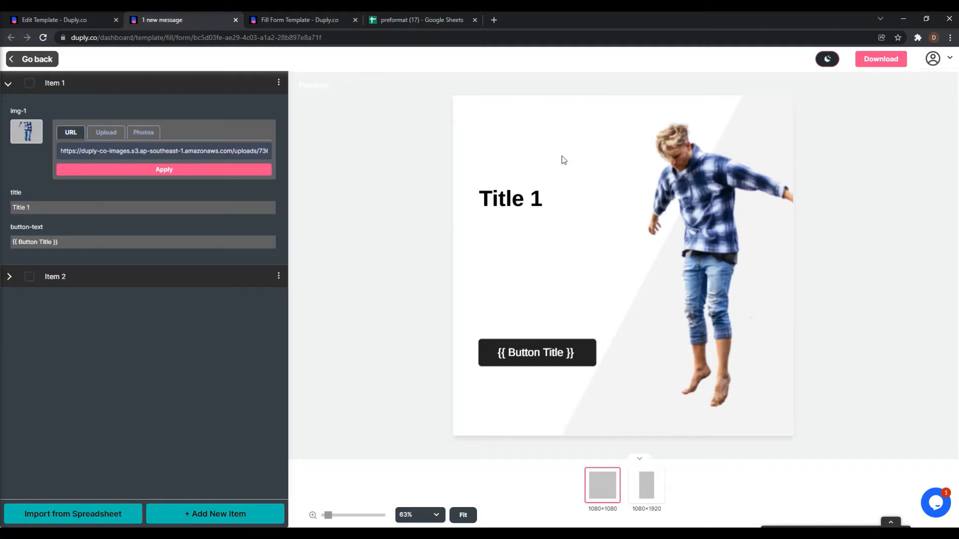
# Set Item 2's title to 'Title 2', then show Item 1 again.
pyautogui.click(9, 278)
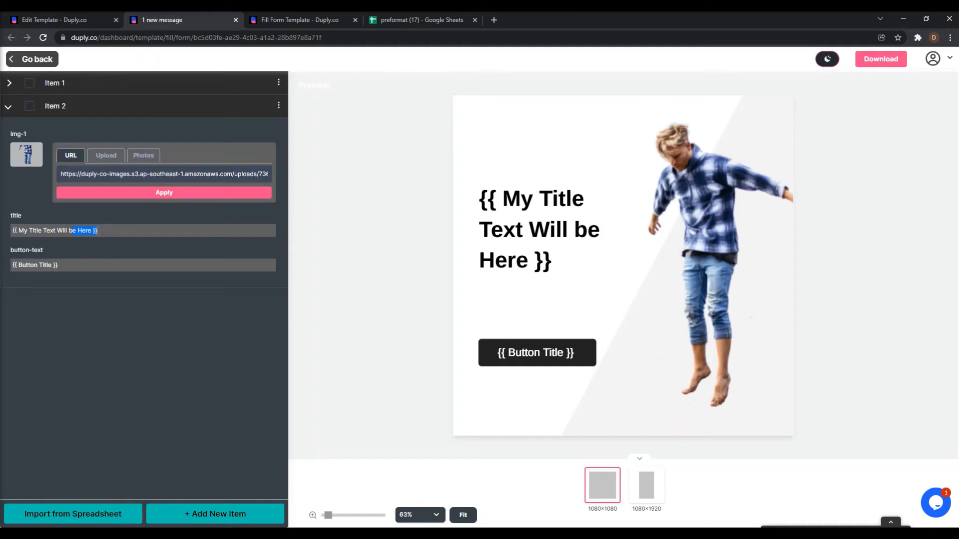
pyautogui.hotkey('ctrl', 'a')
pyautogui.write('Title 2')
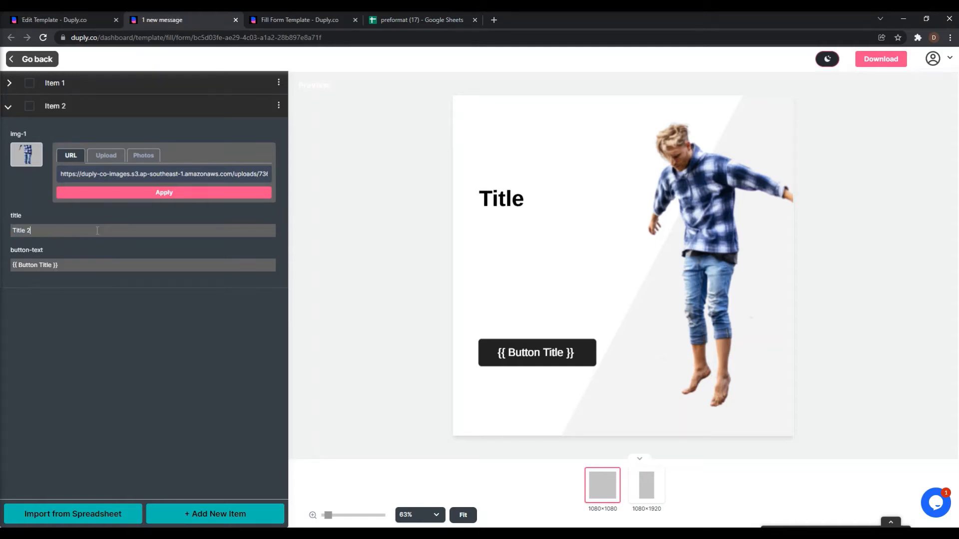
pyautogui.click(8, 83)
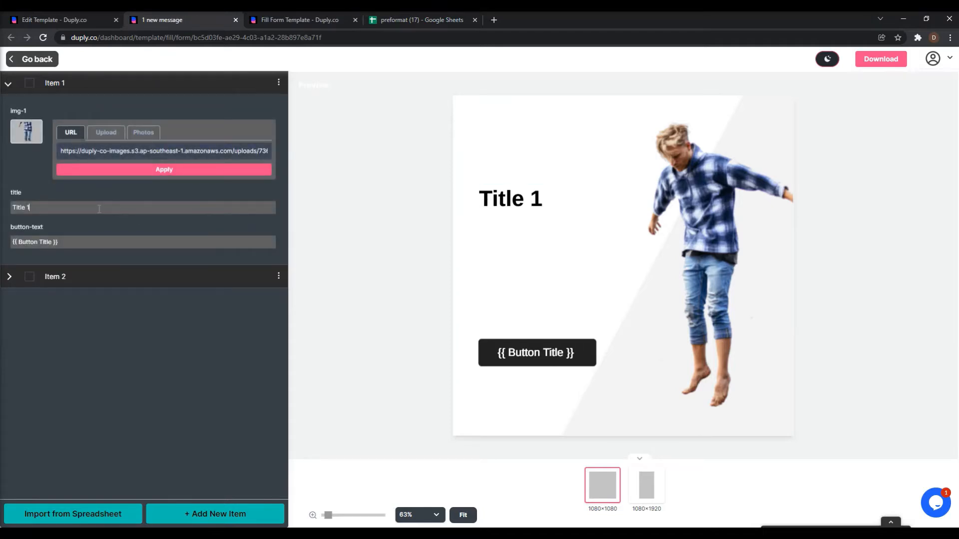
pyautogui.click(646, 477)
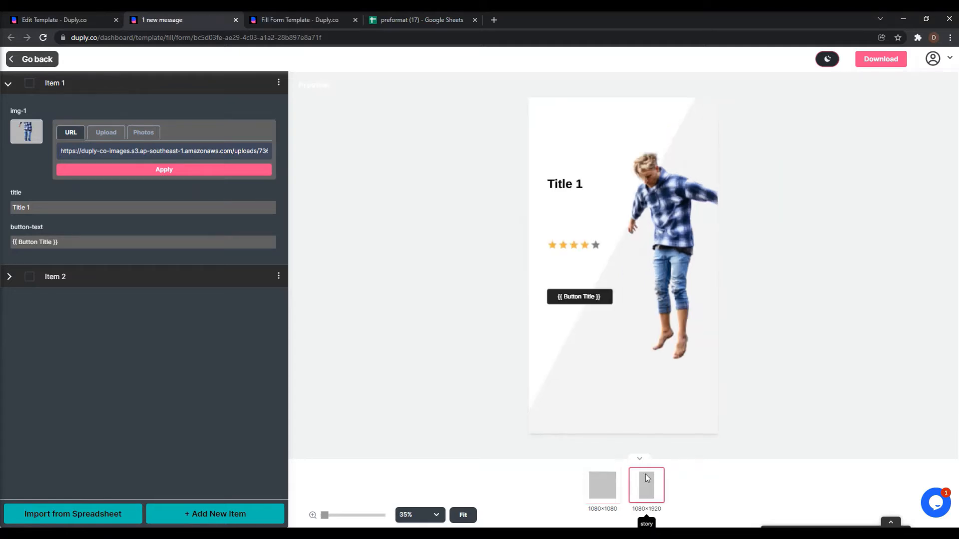
pyautogui.click(614, 484)
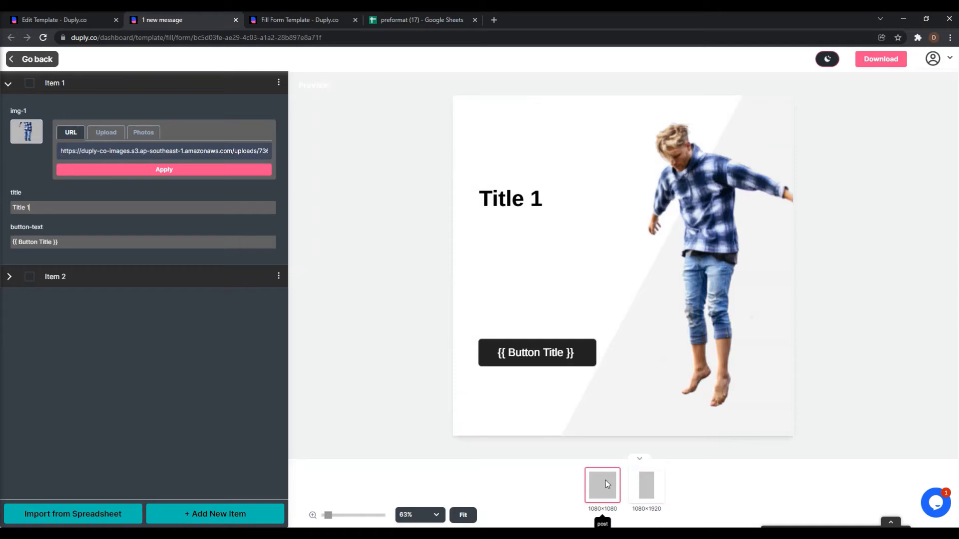
pyautogui.click(645, 482)
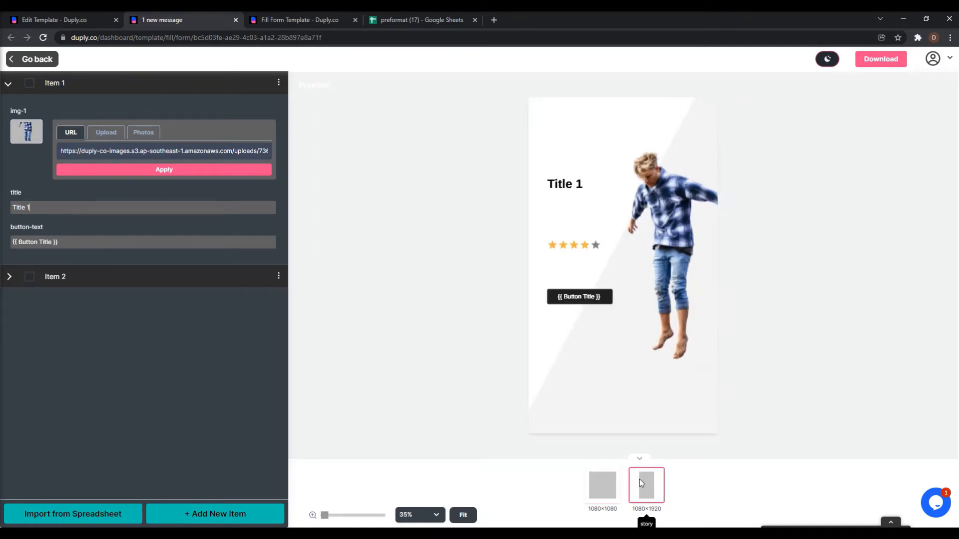
pyautogui.click(609, 480)
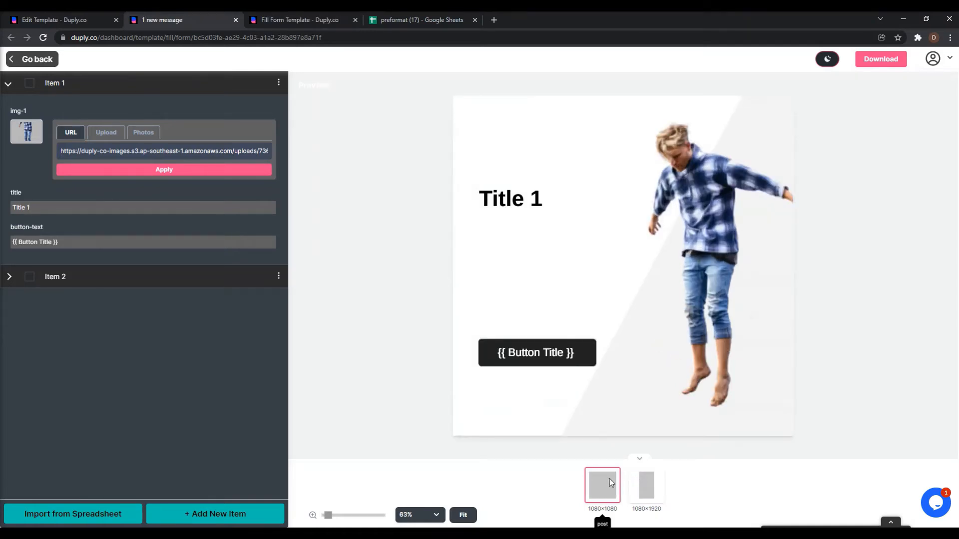
pyautogui.click(653, 481)
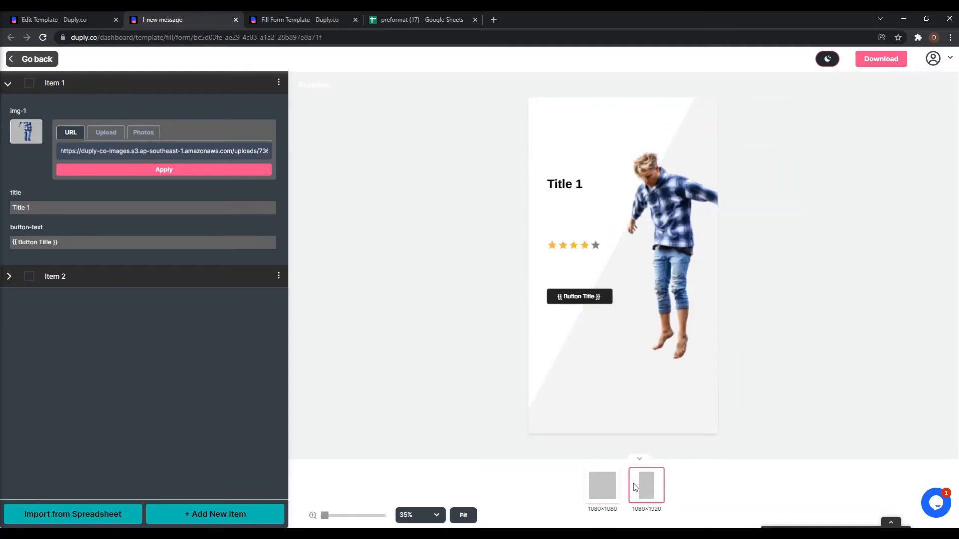
pyautogui.click(608, 479)
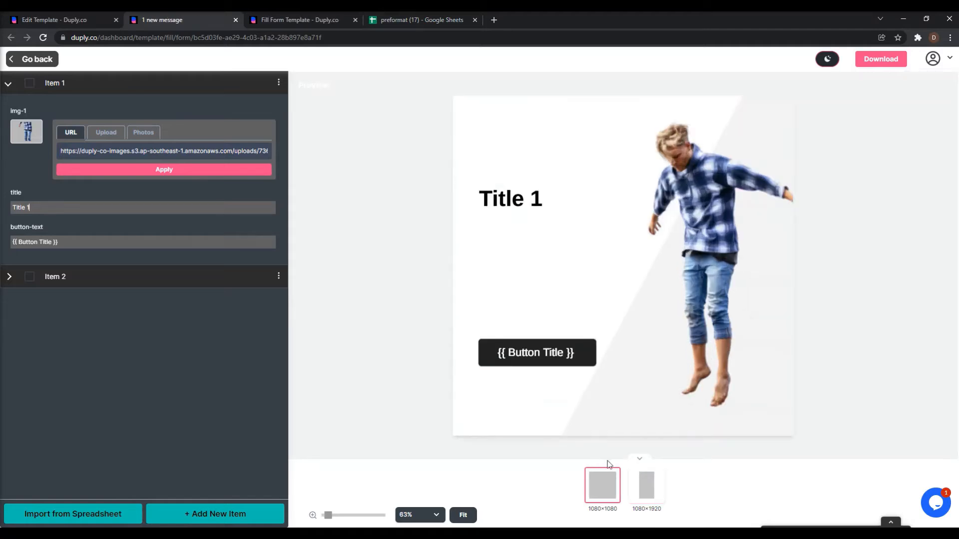
pyautogui.click(50, 17)
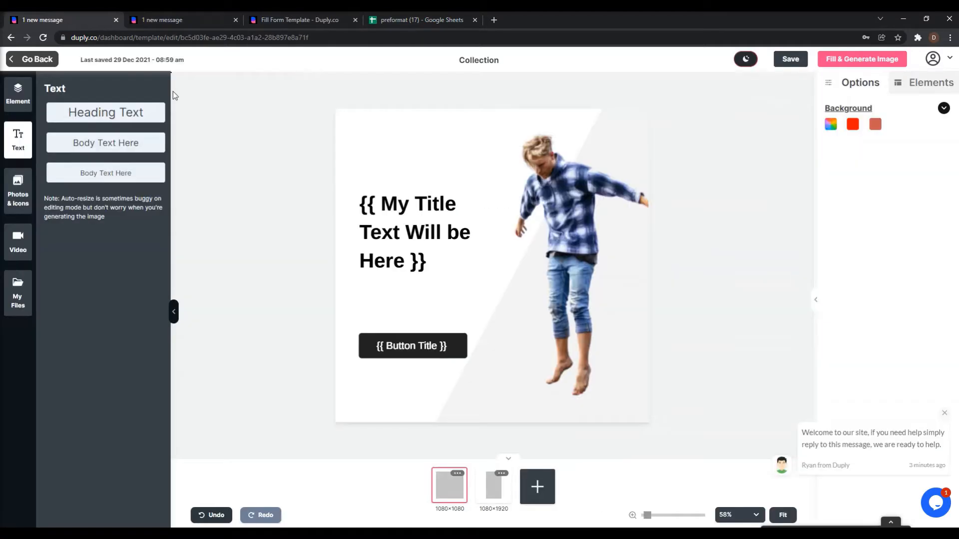
pyautogui.click(497, 496)
pyautogui.click(438, 218)
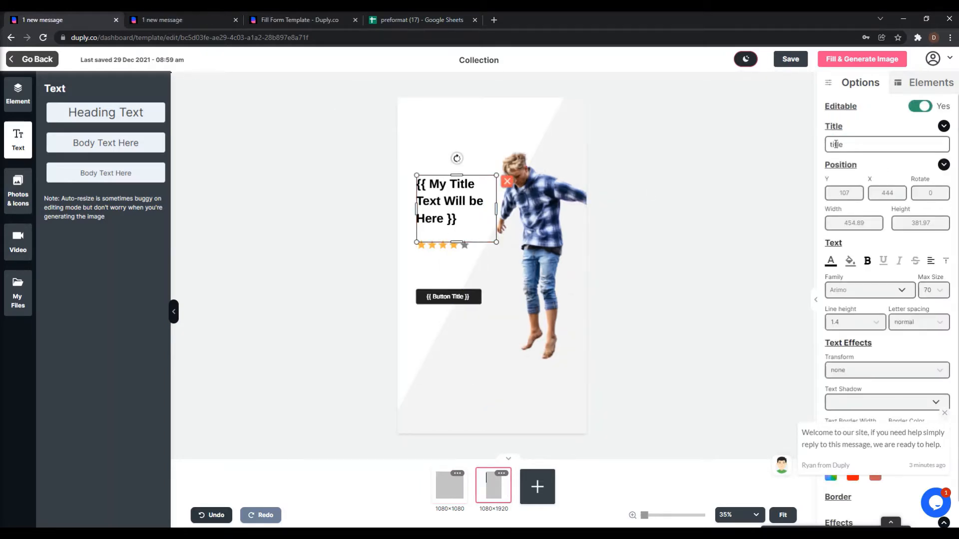
pyautogui.doubleClick(835, 143)
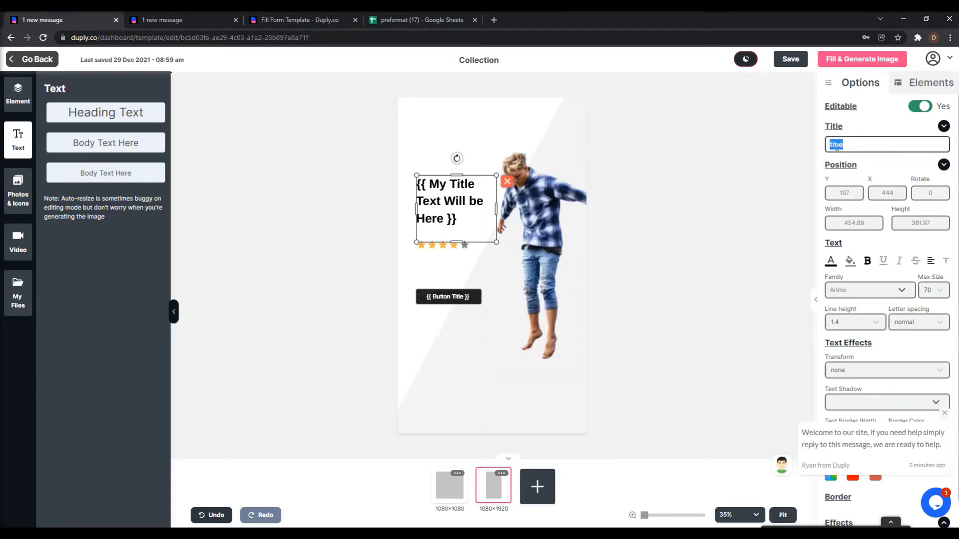
pyautogui.click(449, 495)
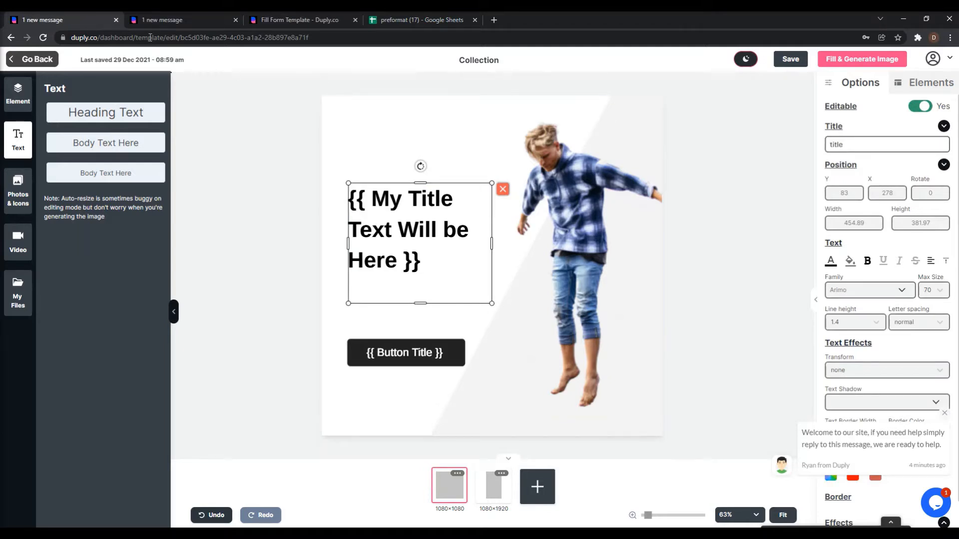
pyautogui.click(173, 23)
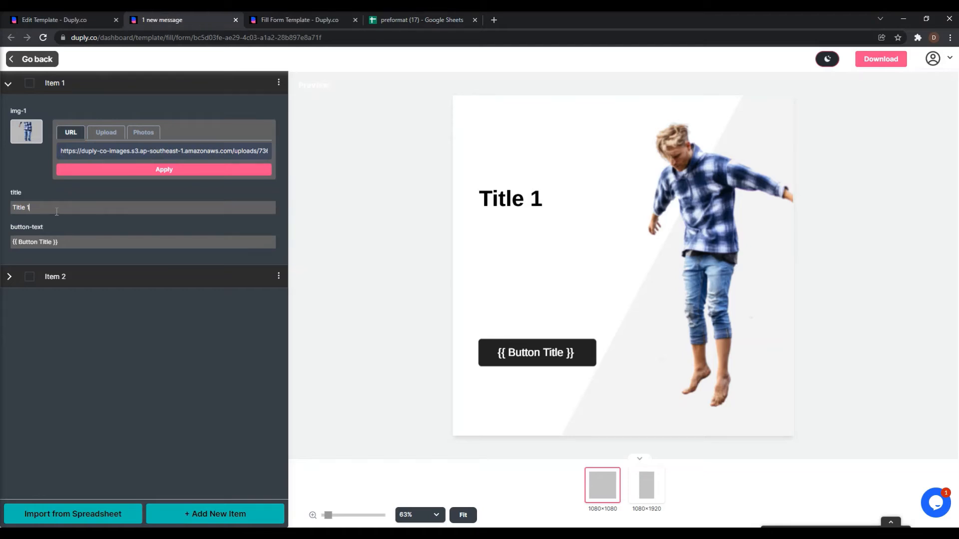
# Retitle Item 1 'Title 1 Modified', compare story and square previews, then show Item 2.
pyautogui.write('odified')
pyautogui.click(647, 487)
pyautogui.click(616, 494)
pyautogui.click(645, 482)
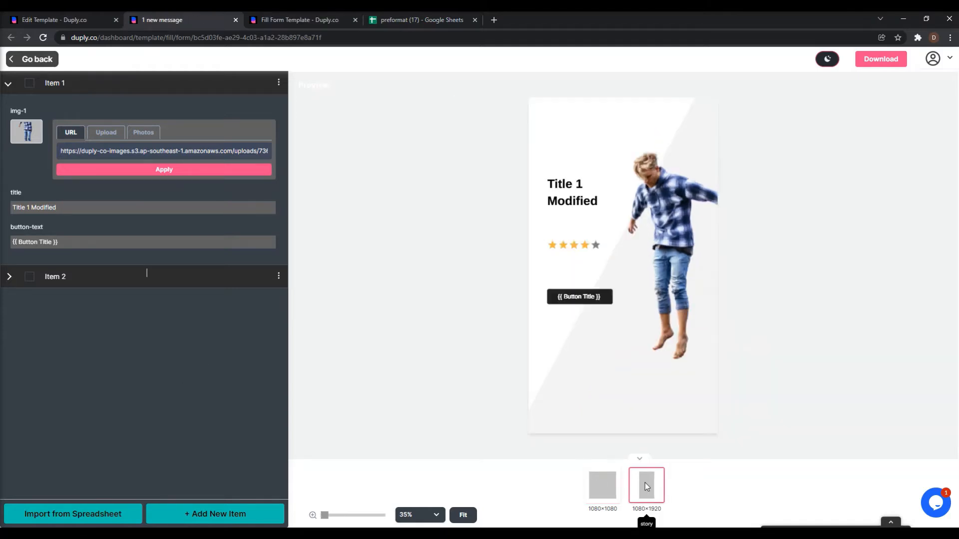
pyautogui.click(611, 489)
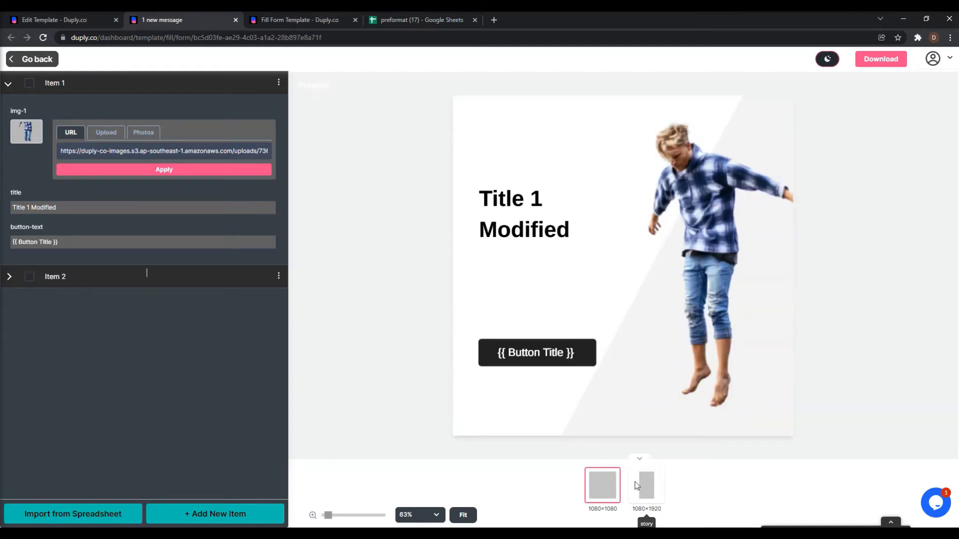
pyautogui.click(9, 278)
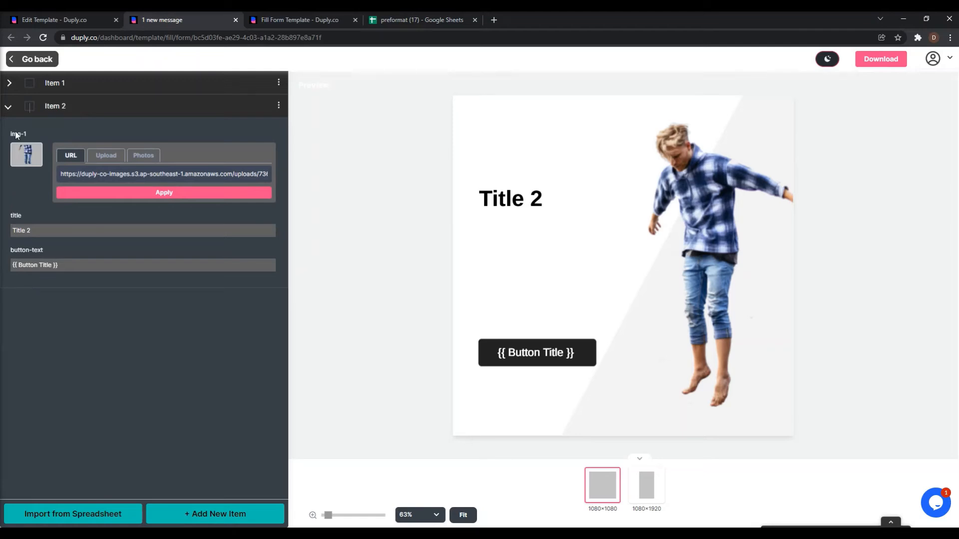
pyautogui.click(49, 83)
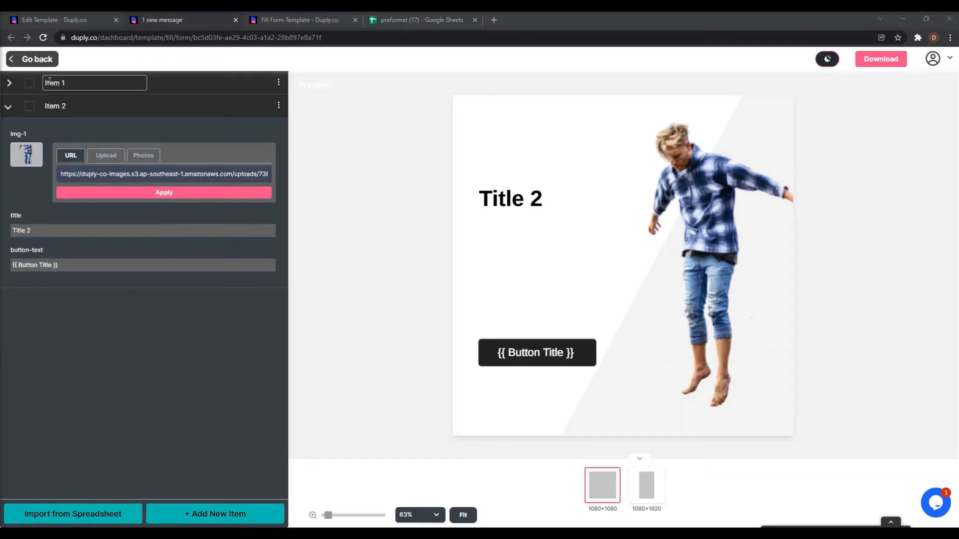
# Delete Item 2 using its checkbox and Delete Selected.
pyautogui.click(28, 106)
pyautogui.click(29, 107)
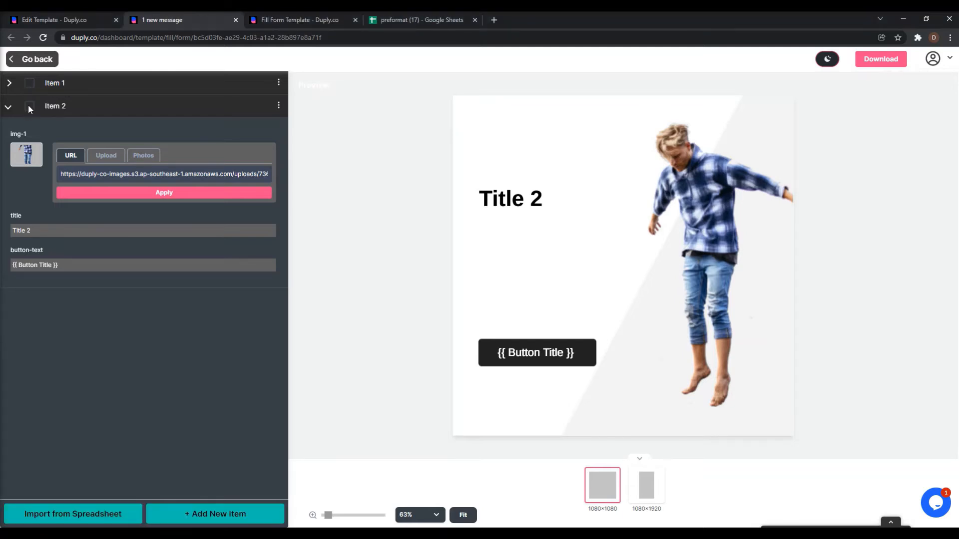
pyautogui.click(28, 107)
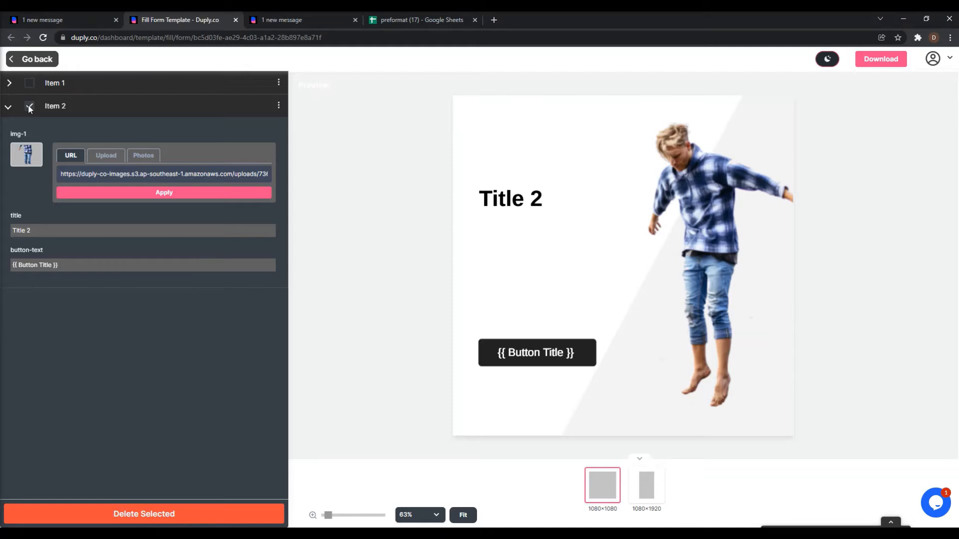
pyautogui.click(152, 520)
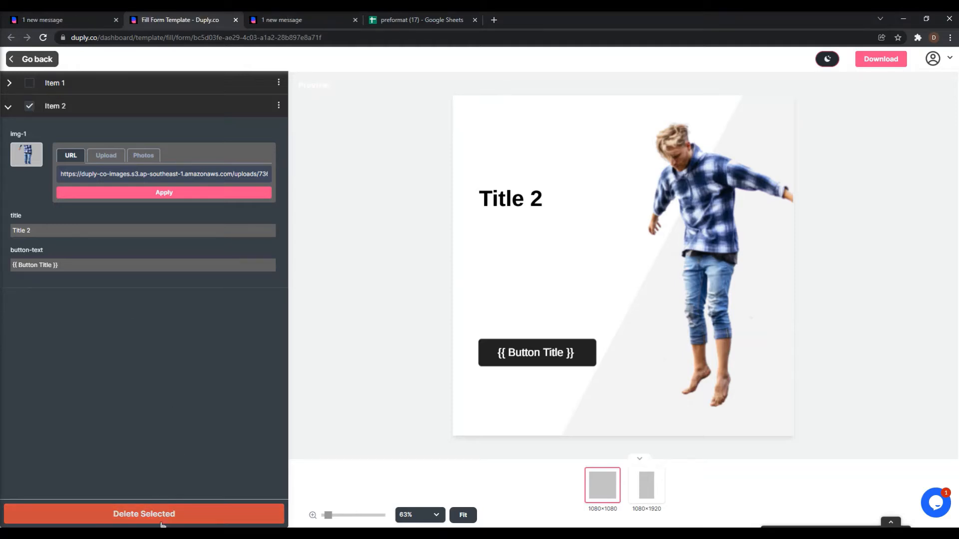
# Clone Item 1 from its three-dot menu, creating Item 1 (1).
pyautogui.click(278, 87)
pyautogui.click(113, 133)
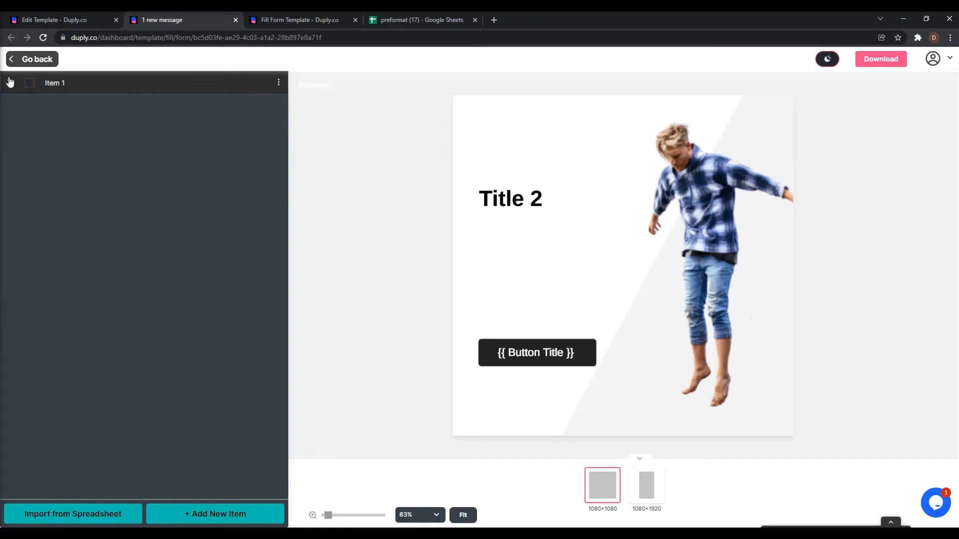
pyautogui.click(9, 82)
pyautogui.click(279, 83)
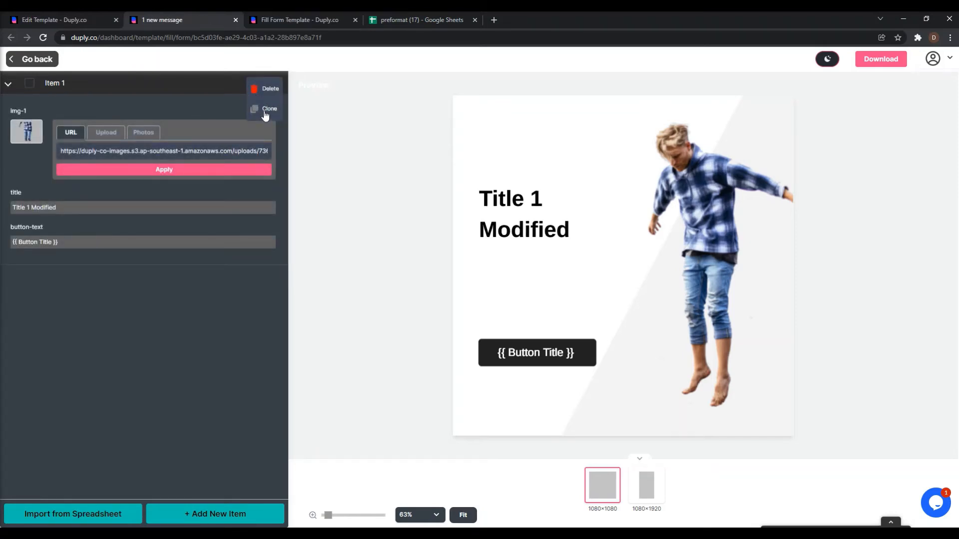
pyautogui.click(265, 111)
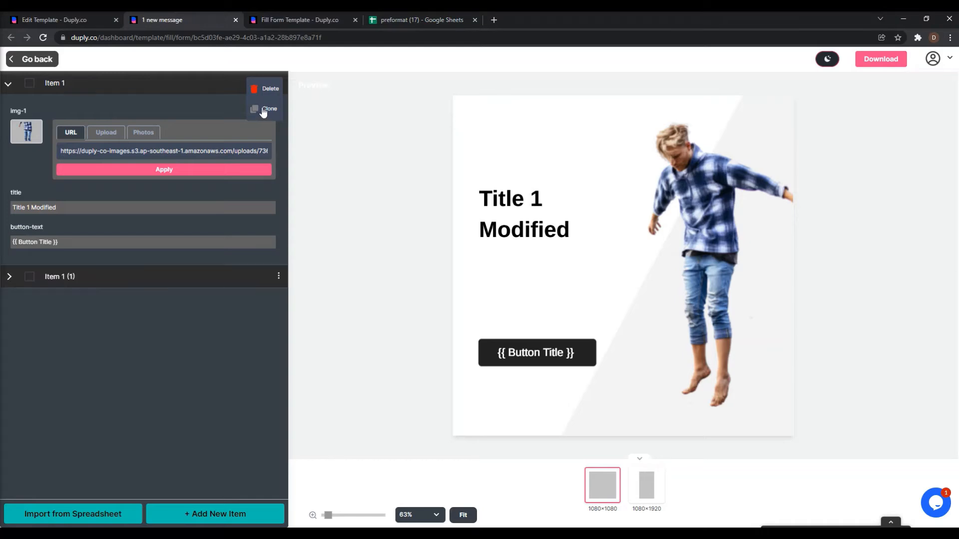
# Check the clone's 'Title 1 Modified' title and begin renaming Item 1.
pyautogui.click(6, 279)
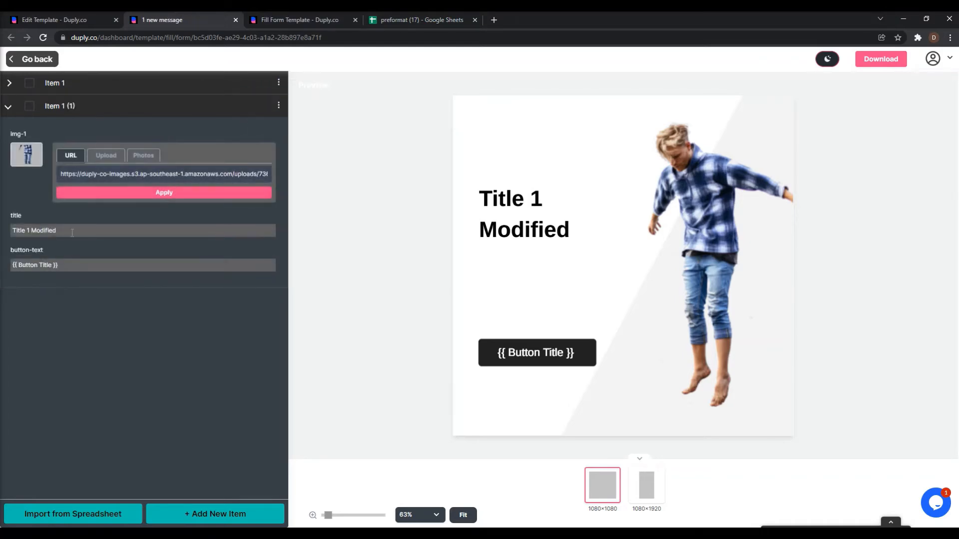
pyautogui.moveTo(73, 232); pyautogui.dragTo(1, 235)
pyautogui.click(10, 218)
pyautogui.click(7, 84)
pyautogui.click(71, 83)
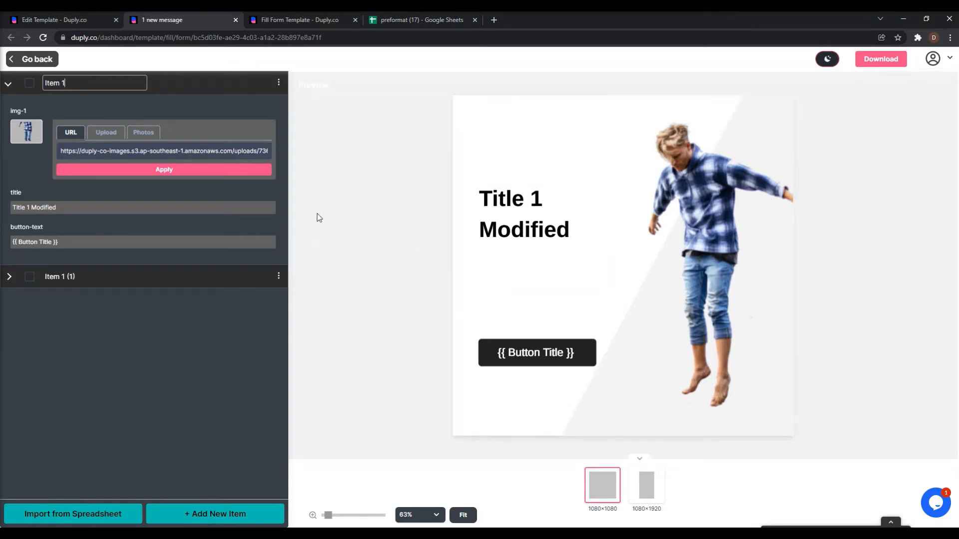
# Try editing Item 1's name, then show the cloned item's fields.
pyautogui.moveTo(82, 84); pyautogui.dragTo(36, 84)
pyautogui.click(146, 318)
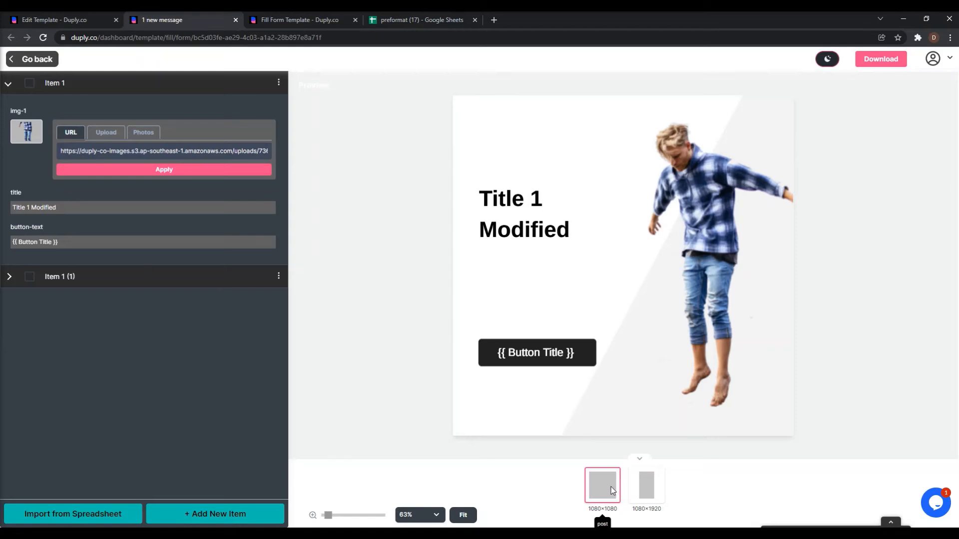
pyautogui.click(80, 83)
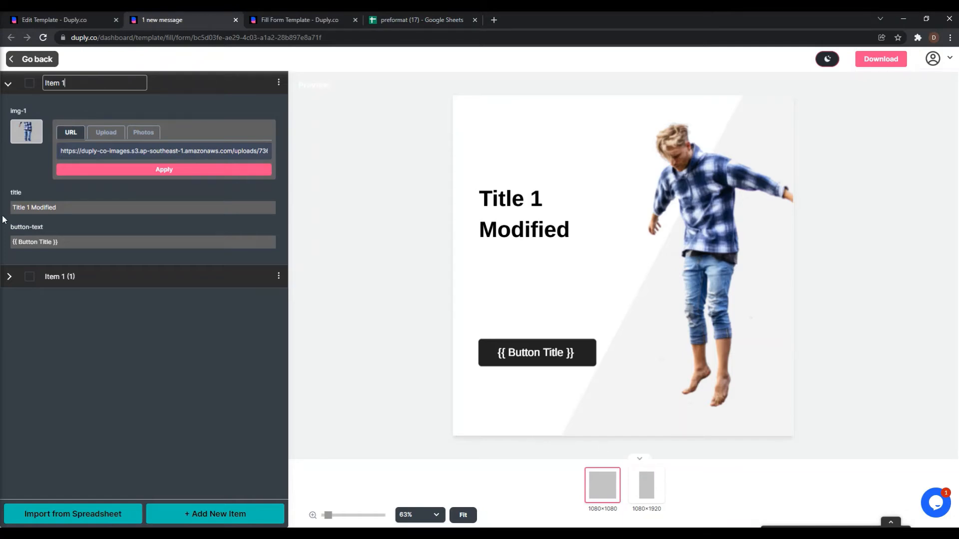
pyautogui.click(10, 276)
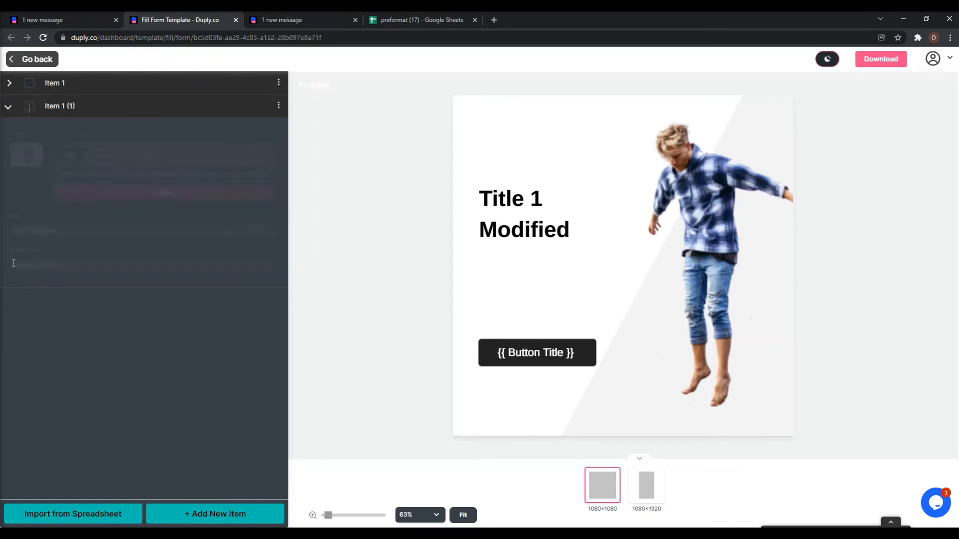
pyautogui.click(878, 60)
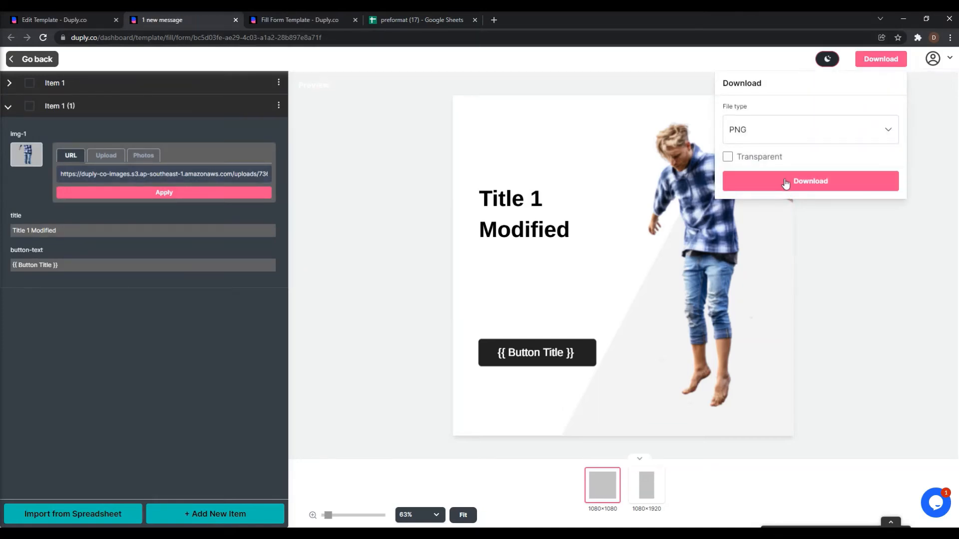
# Rename the clone 'Item 2', retitle it 'Title 2 Modified', and download PNGs.
pyautogui.click(115, 105)
pyautogui.moveTo(115, 105); pyautogui.dragTo(68, 106)
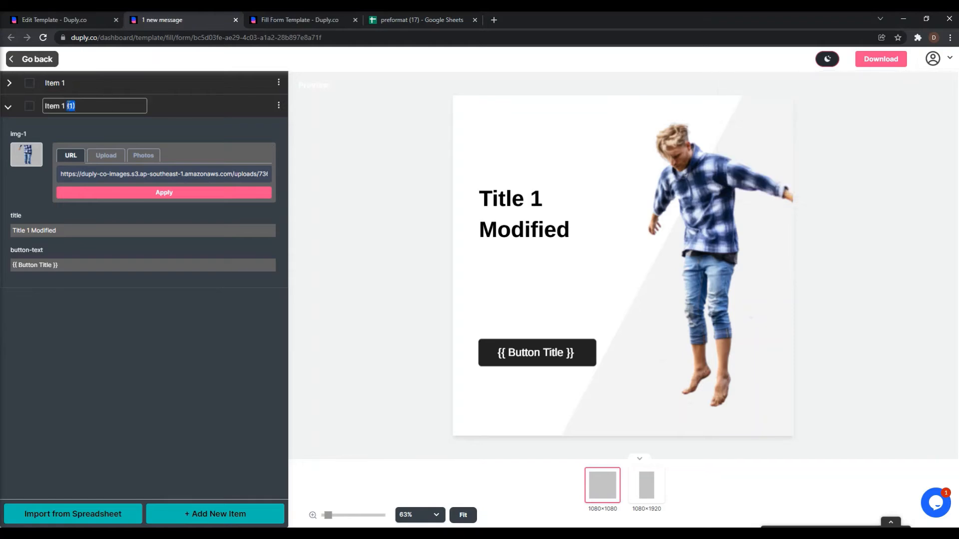
pyautogui.write('2')
pyautogui.click(27, 231)
pyautogui.press('BackSpace')
pyautogui.write('2')
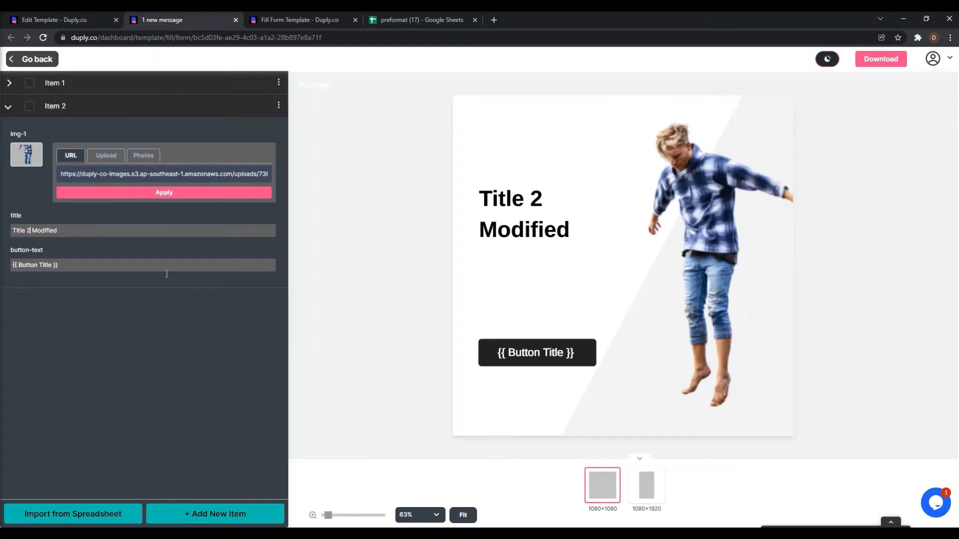
pyautogui.click(876, 60)
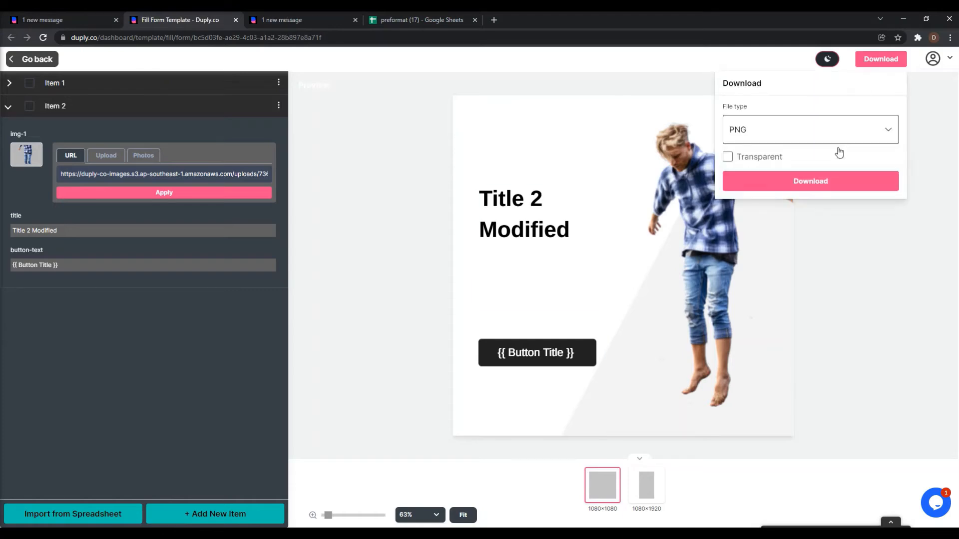
pyautogui.click(814, 181)
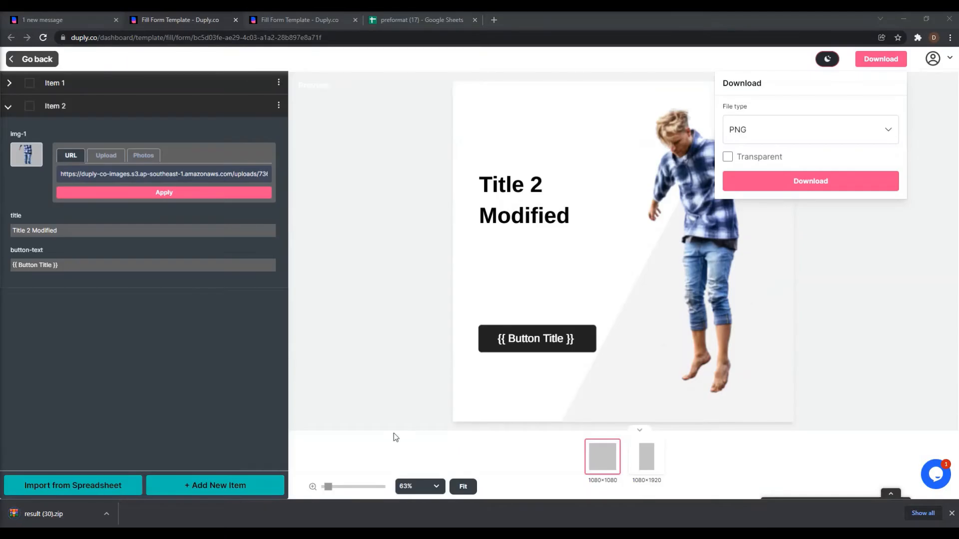
pyautogui.click(60, 513)
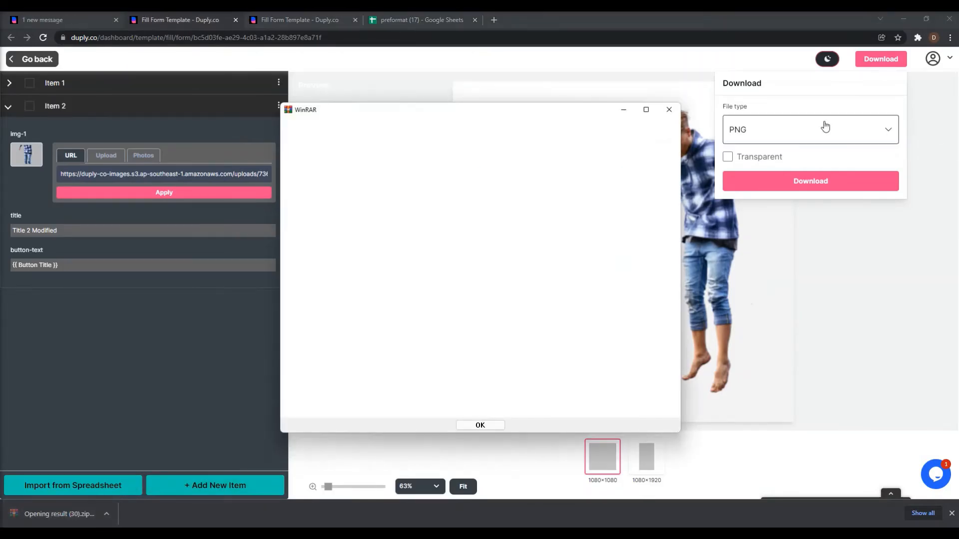
pyautogui.click(686, 110)
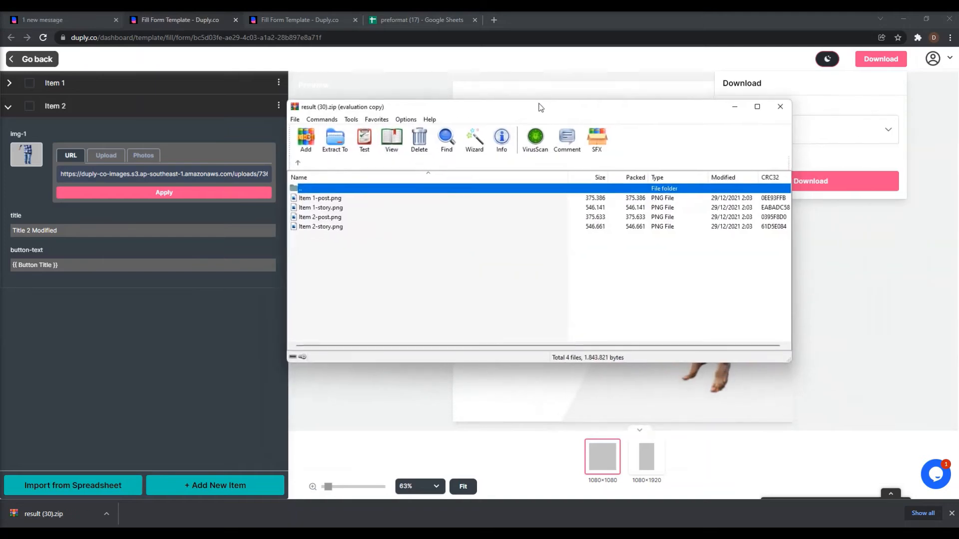
pyautogui.moveTo(537, 106); pyautogui.dragTo(504, 152)
pyautogui.click(296, 245)
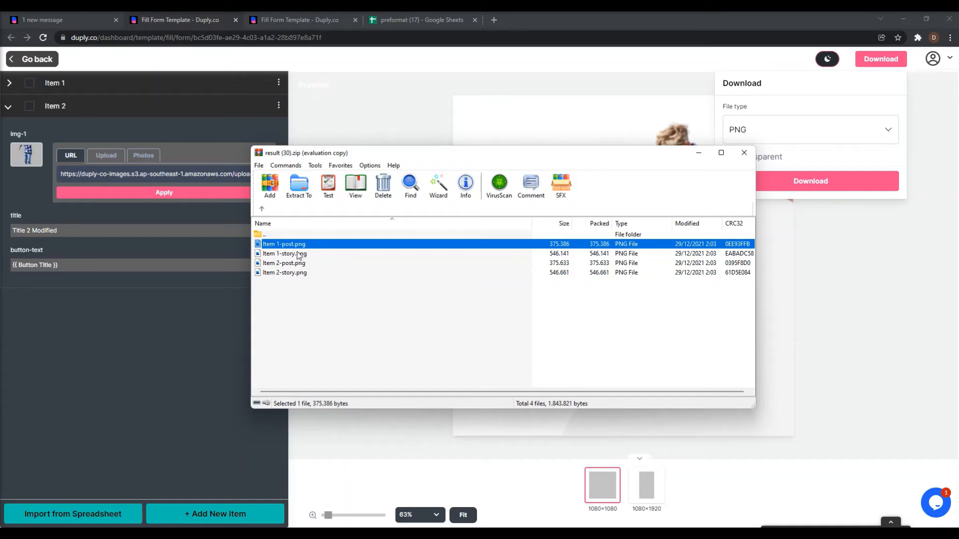
pyautogui.click(299, 255)
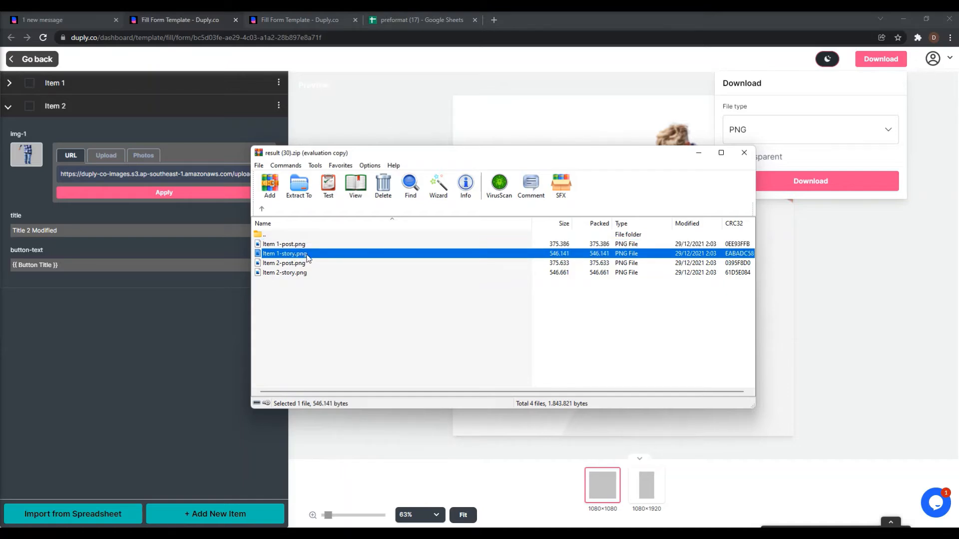
pyautogui.click(302, 264)
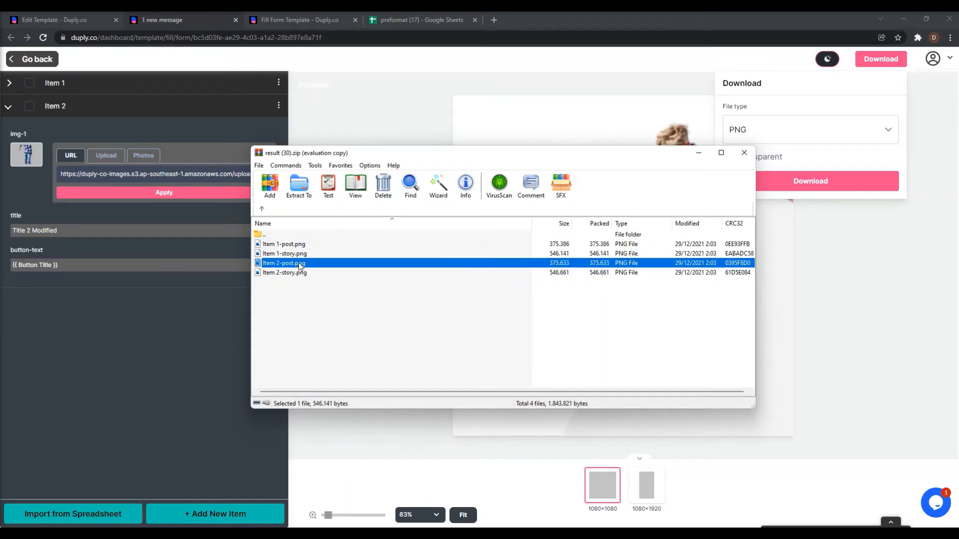
pyautogui.click(320, 274)
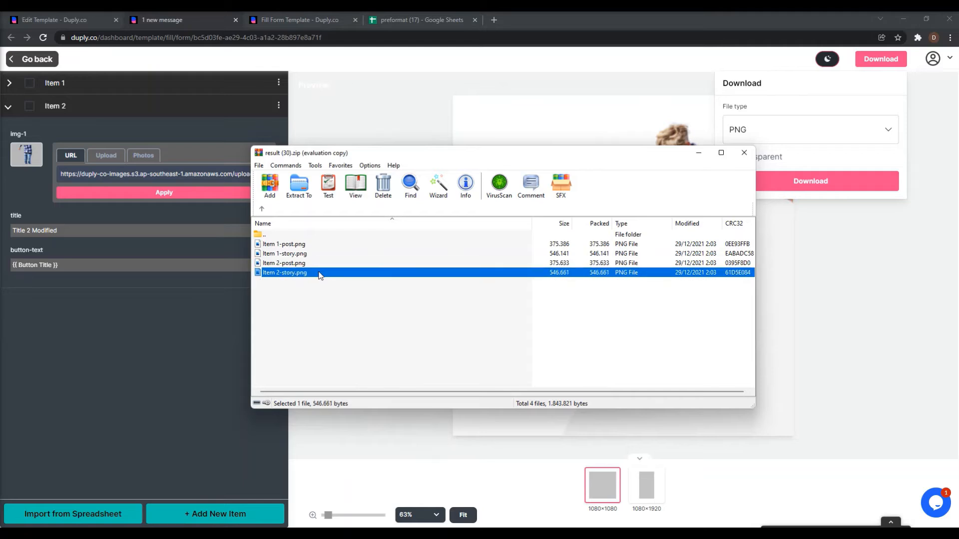
pyautogui.click(741, 157)
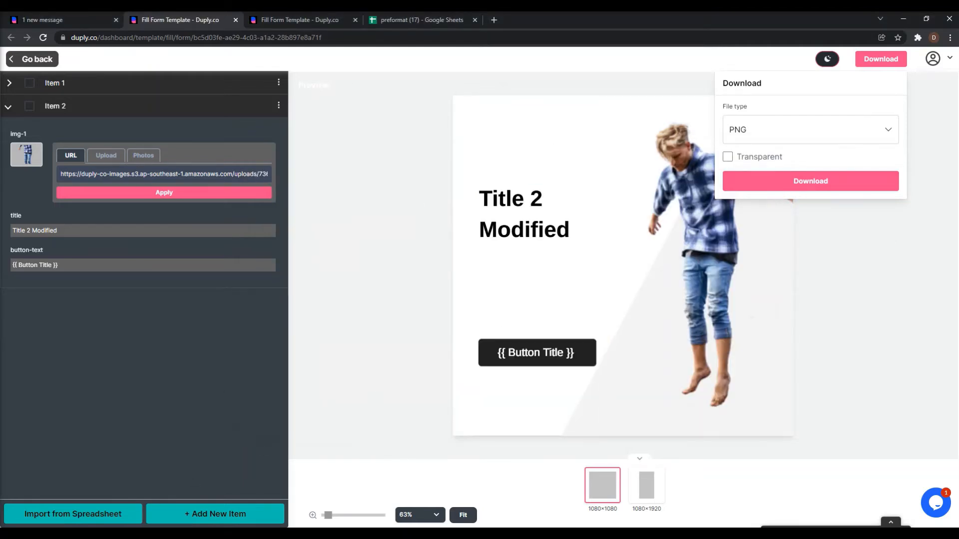
# Download preformat (19).csv from Import from Spreadsheet, then switch to the preformat (17) sheet.
pyautogui.click(82, 514)
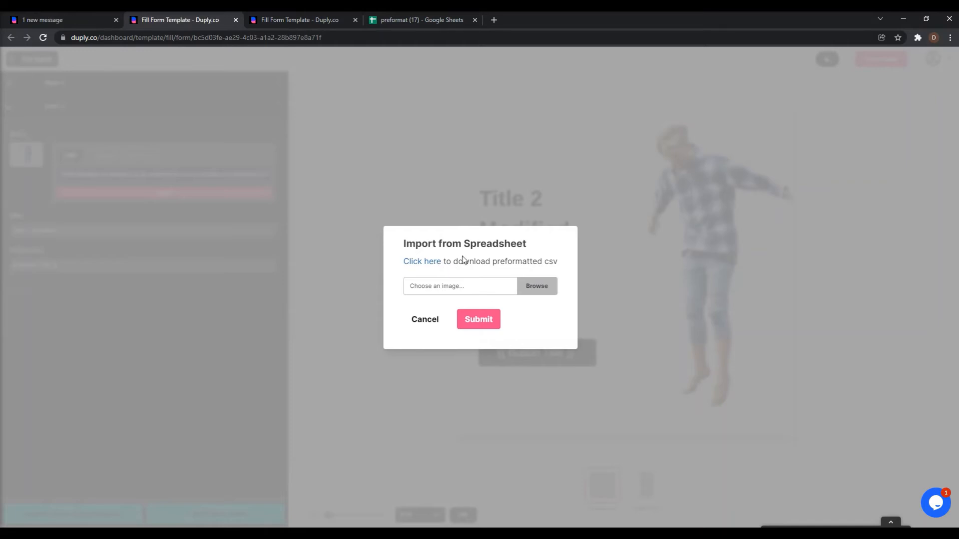
pyautogui.click(435, 263)
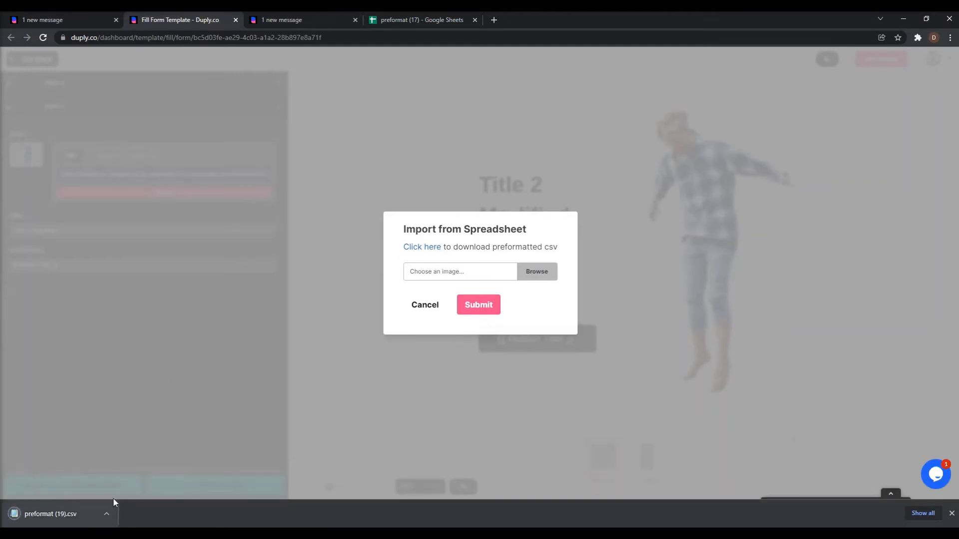
pyautogui.click(952, 514)
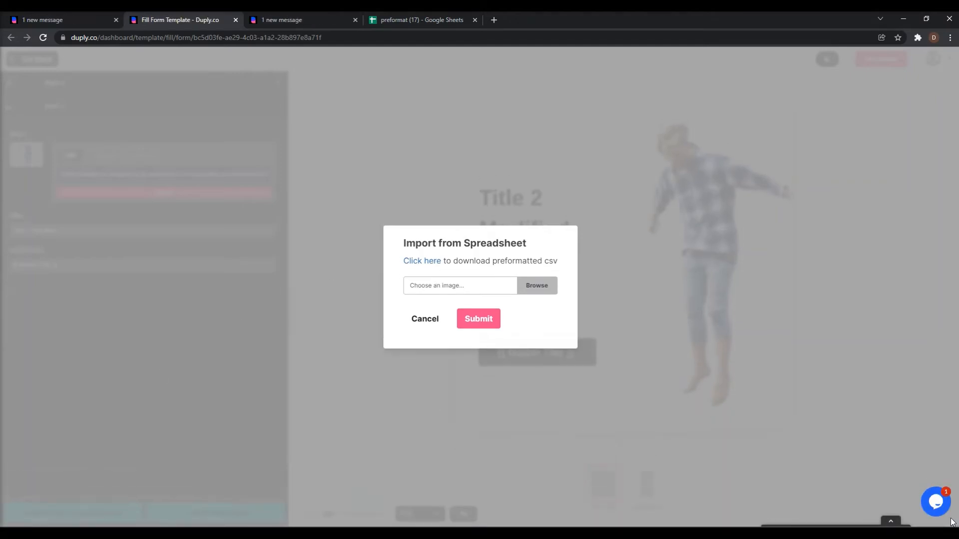
pyautogui.click(413, 21)
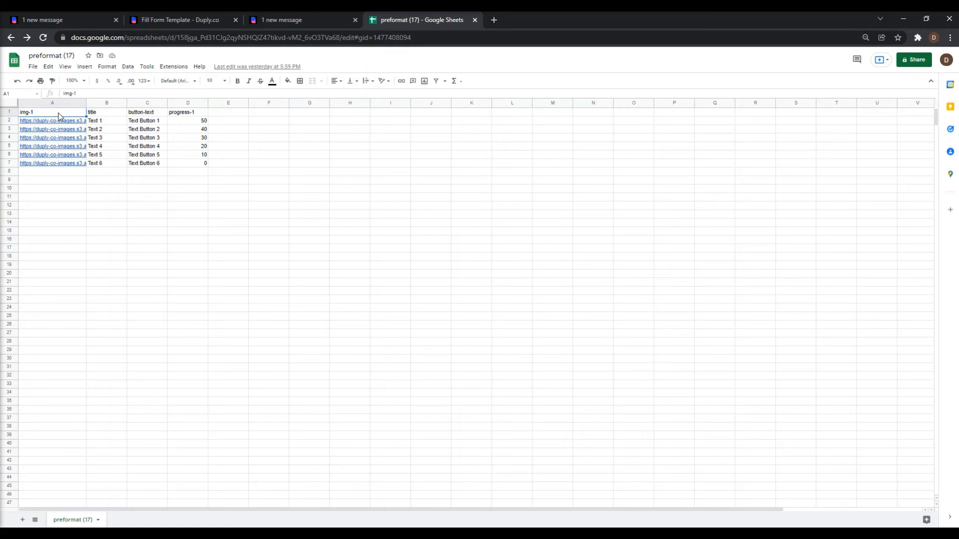
pyautogui.click(103, 112)
pyautogui.moveTo(190, 112); pyautogui.dragTo(59, 109)
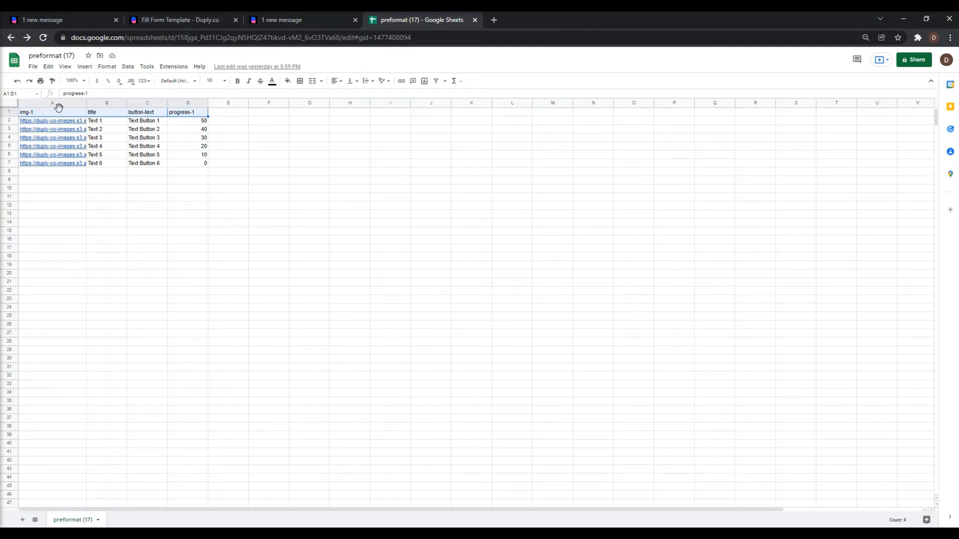
pyautogui.click(66, 116)
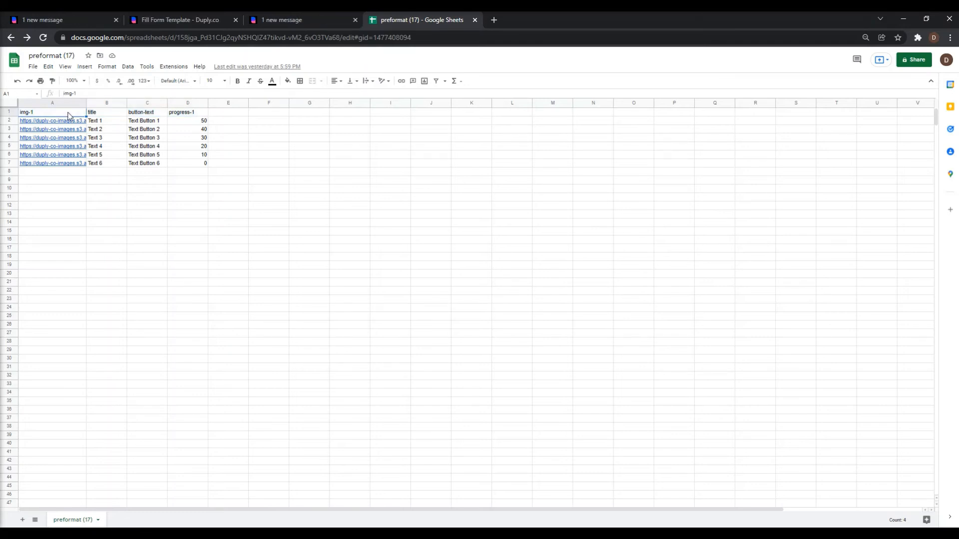
pyautogui.click(185, 116)
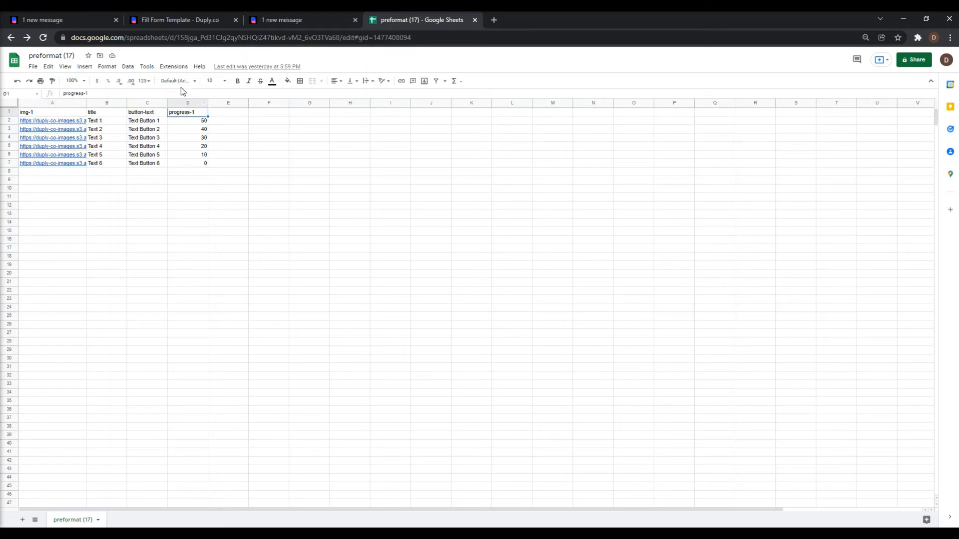
# In the 1080×1920 format, set the progress-1 star rating to Editable: Yes and save the template.
pyautogui.click(73, 20)
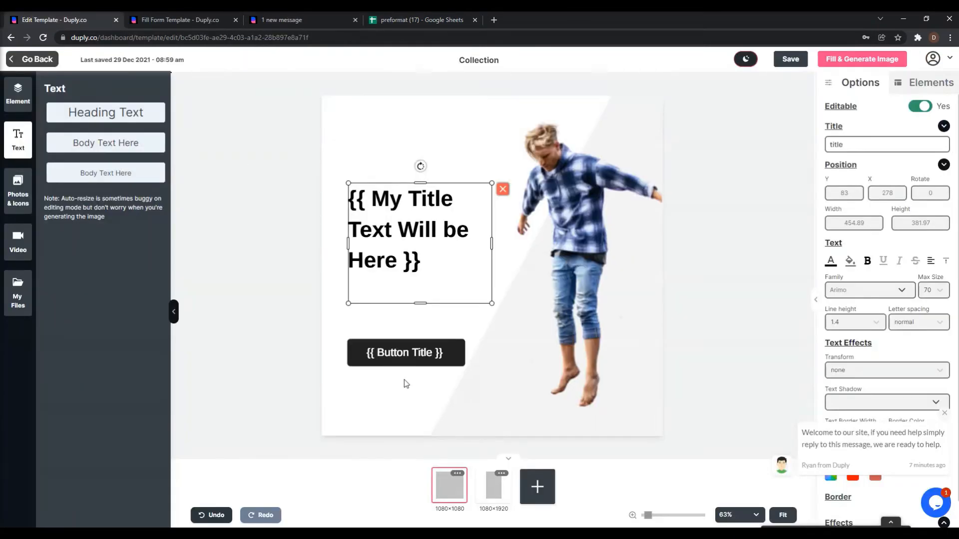
pyautogui.click(494, 487)
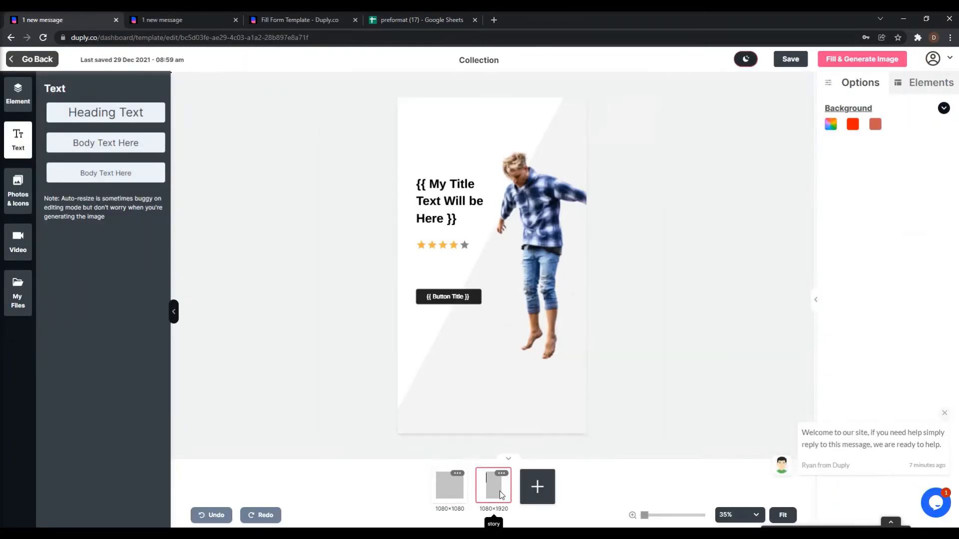
pyautogui.click(447, 251)
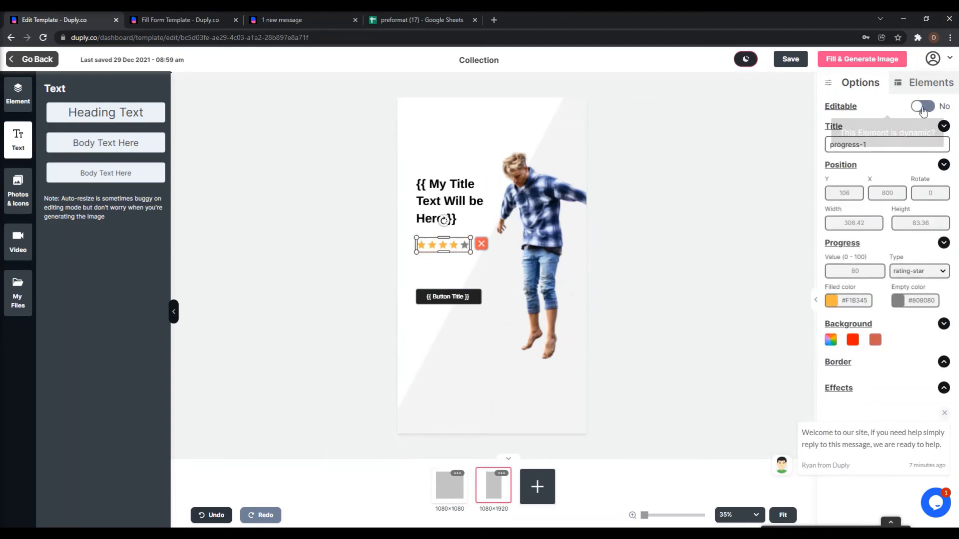
pyautogui.click(922, 108)
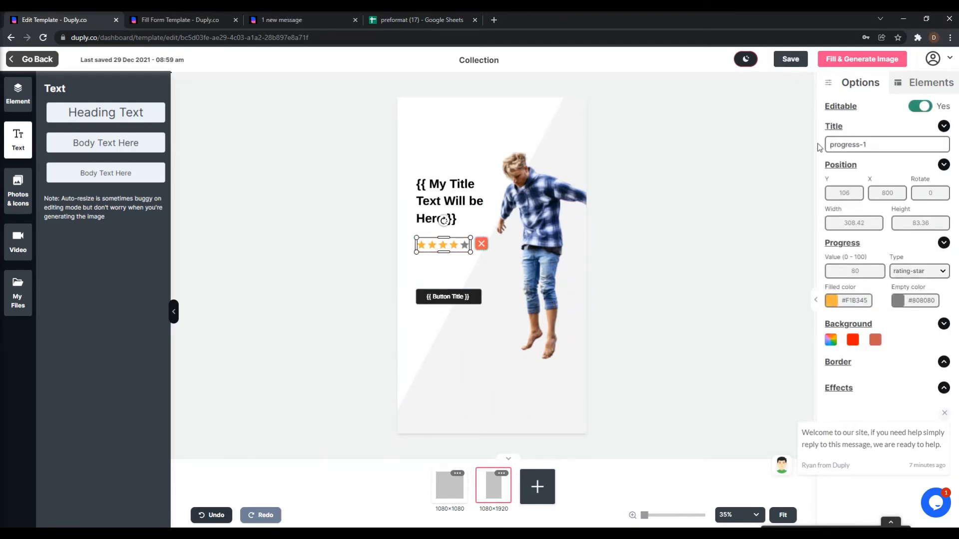
pyautogui.click(794, 65)
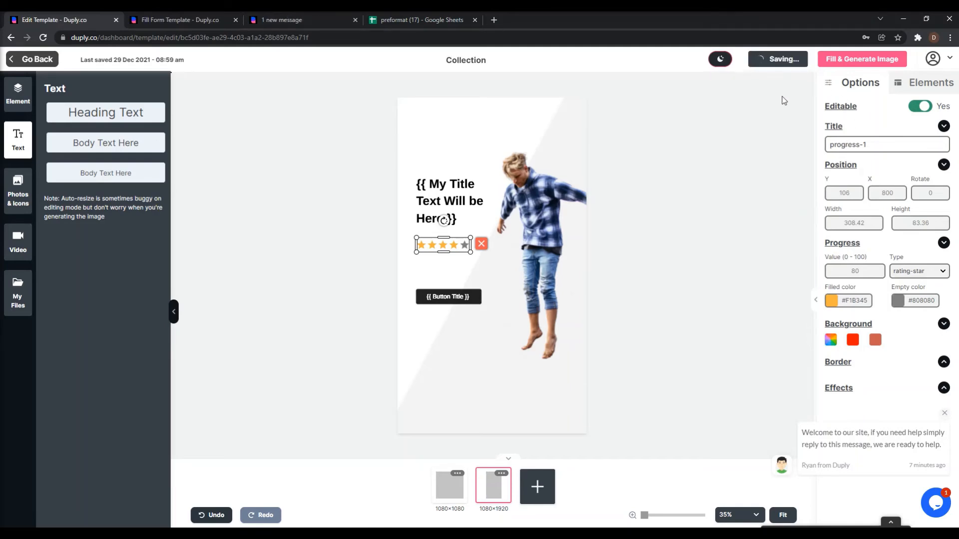
pyautogui.click(164, 17)
# Reload the fill form, set Item 1's progress-1 rating to 20, and check both preview sizes.
pyautogui.click(374, 174)
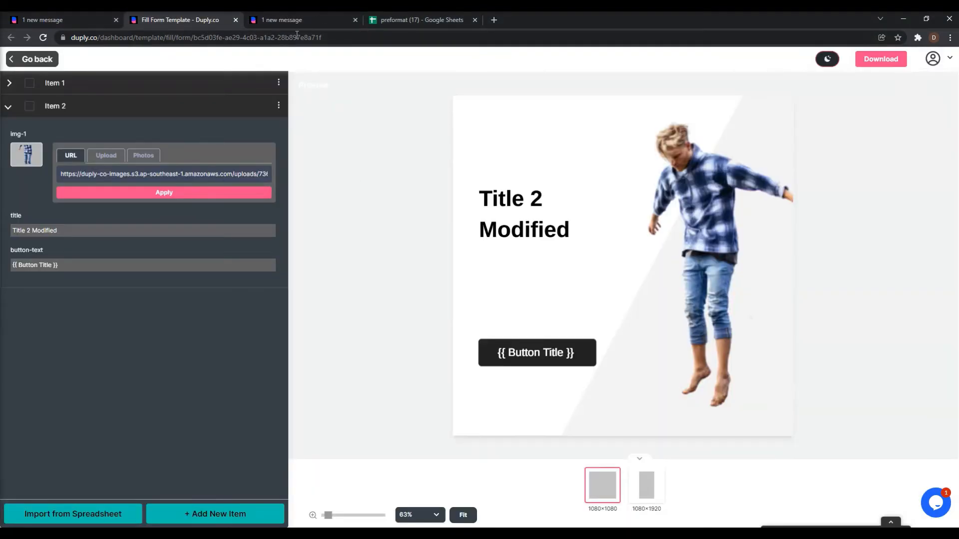
pyautogui.click(297, 35)
pyautogui.press('Return')
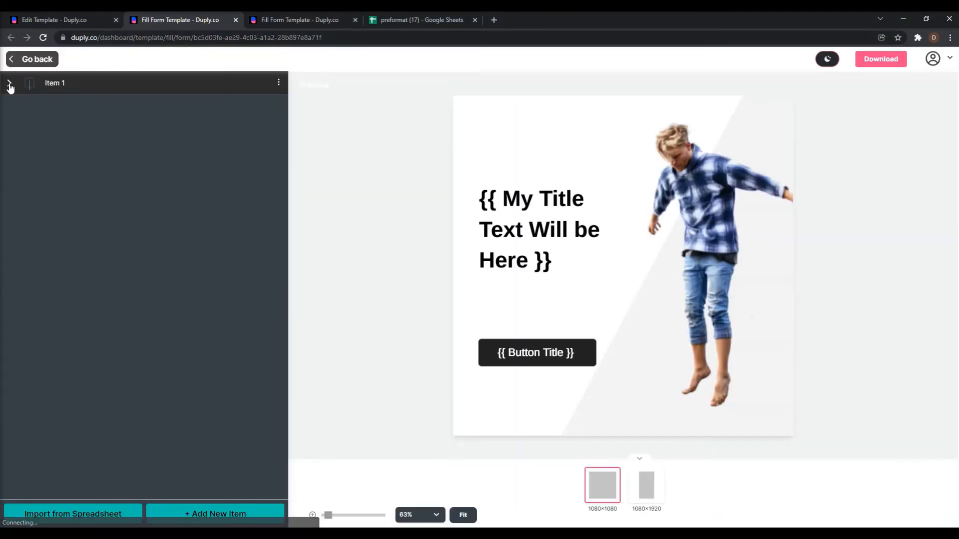
pyautogui.click(9, 83)
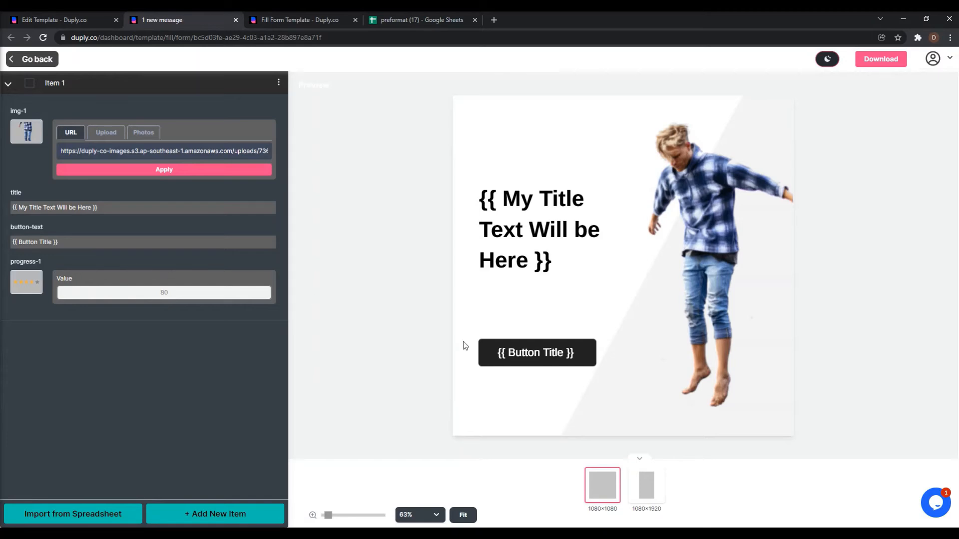
pyautogui.click(170, 288)
pyautogui.press('BackSpace')
pyautogui.press('BackSpace')
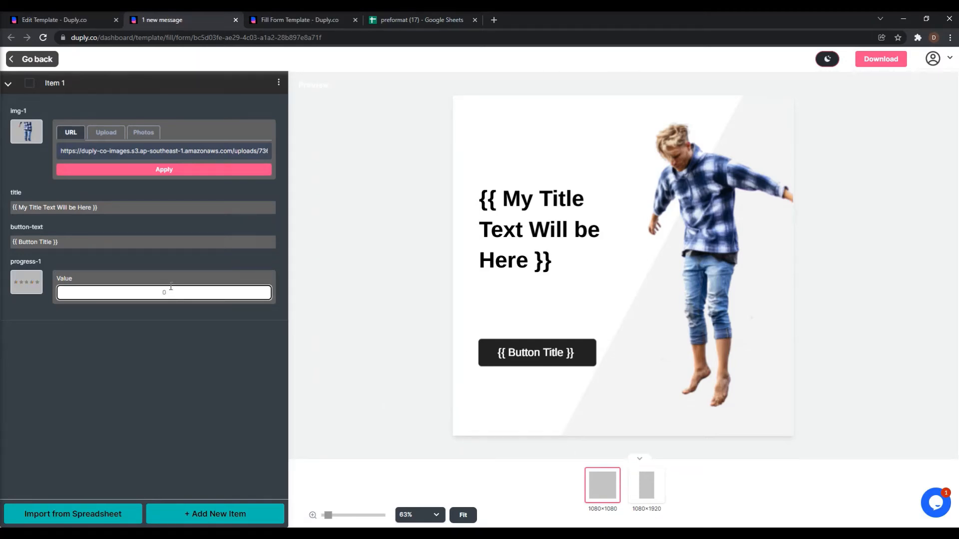
pyautogui.write('20')
pyautogui.click(563, 449)
pyautogui.click(647, 485)
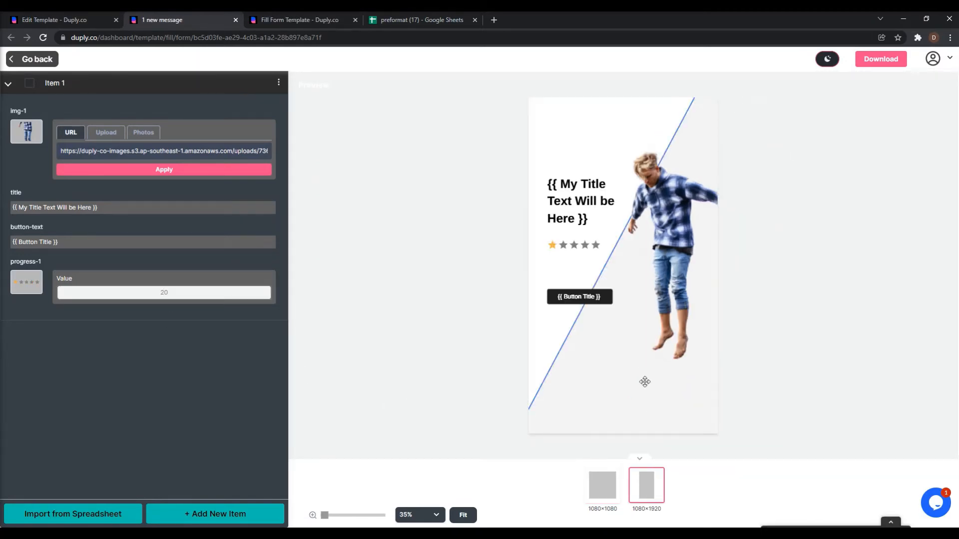
pyautogui.click(617, 497)
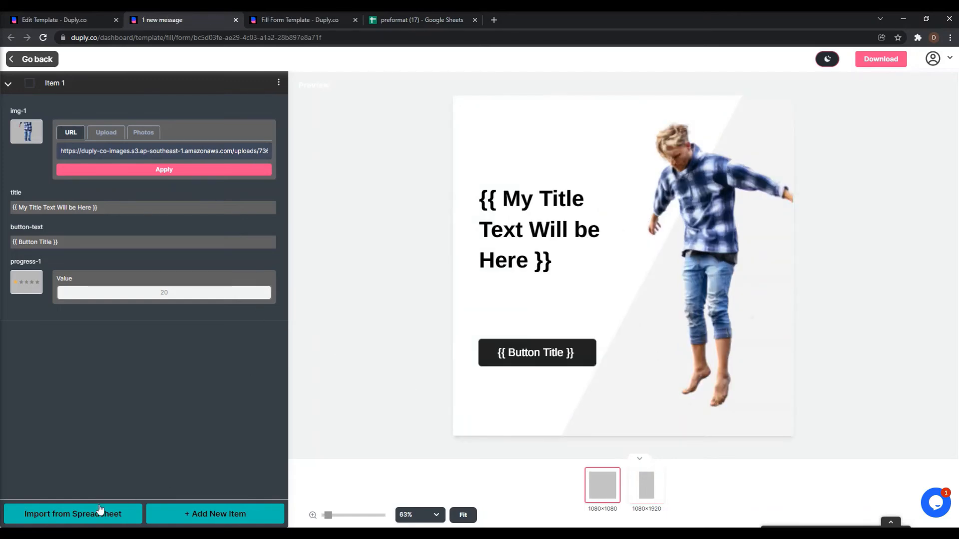
# Select the data rows A2:D7 in the Google Sheet, then return to the Duply fill form.
pyautogui.click(411, 21)
pyautogui.moveTo(204, 164); pyautogui.dragTo(40, 119)
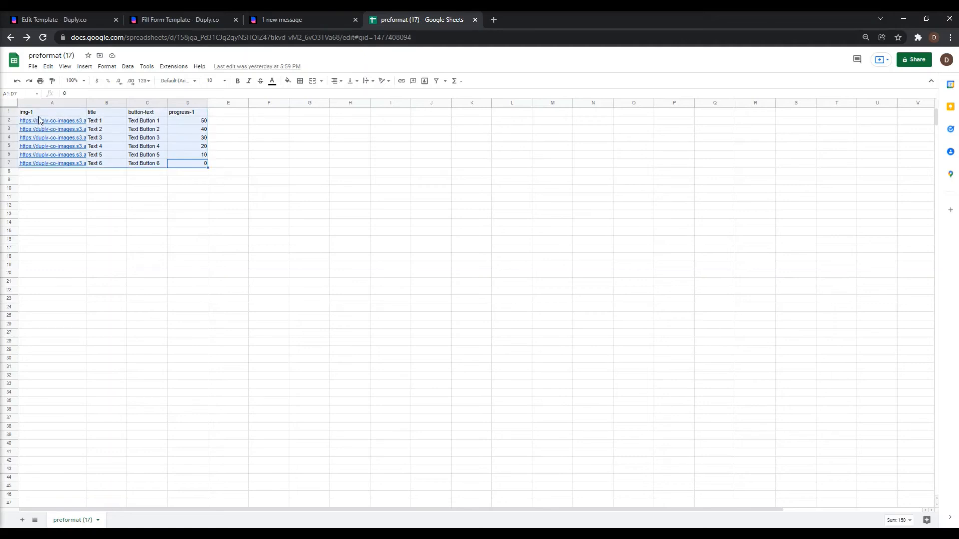
pyautogui.click(40, 117)
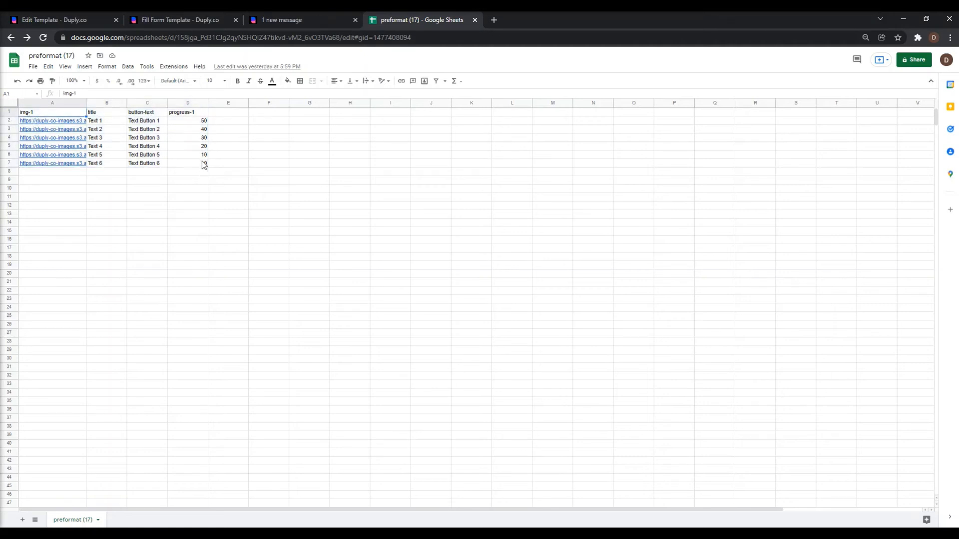
pyautogui.moveTo(204, 165); pyautogui.dragTo(45, 122)
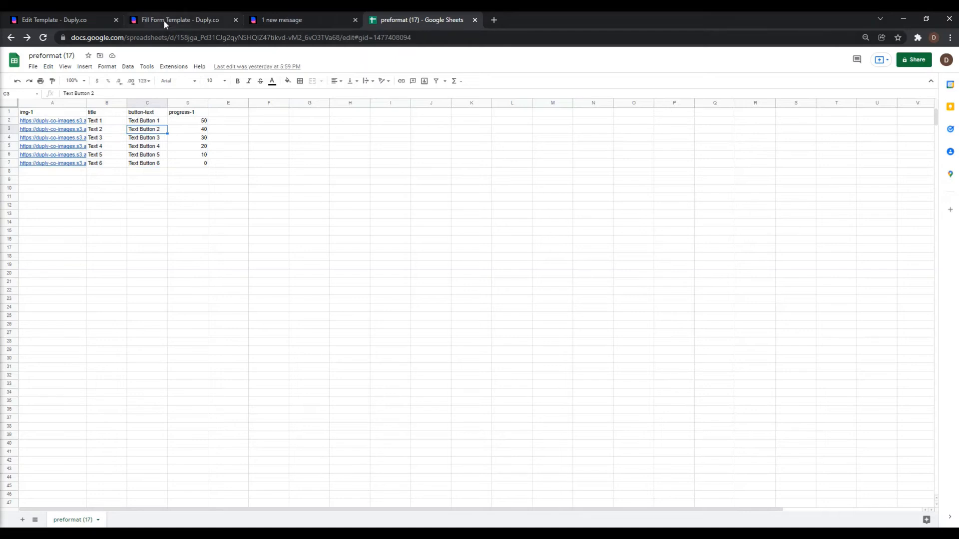
pyautogui.click(165, 22)
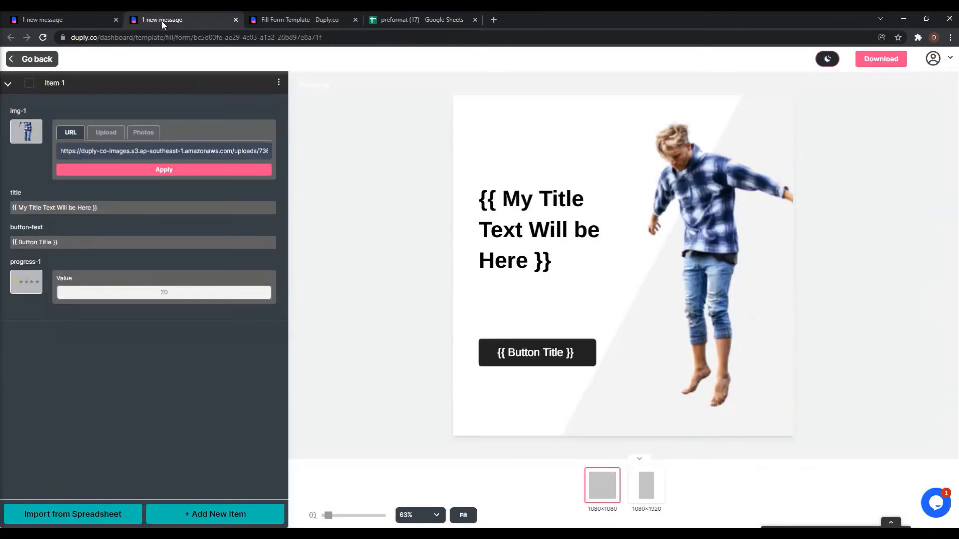
# Import the preformat CSV with Overwrite, producing Item csv 1–6, and expand Item csv 6.
pyautogui.click(103, 512)
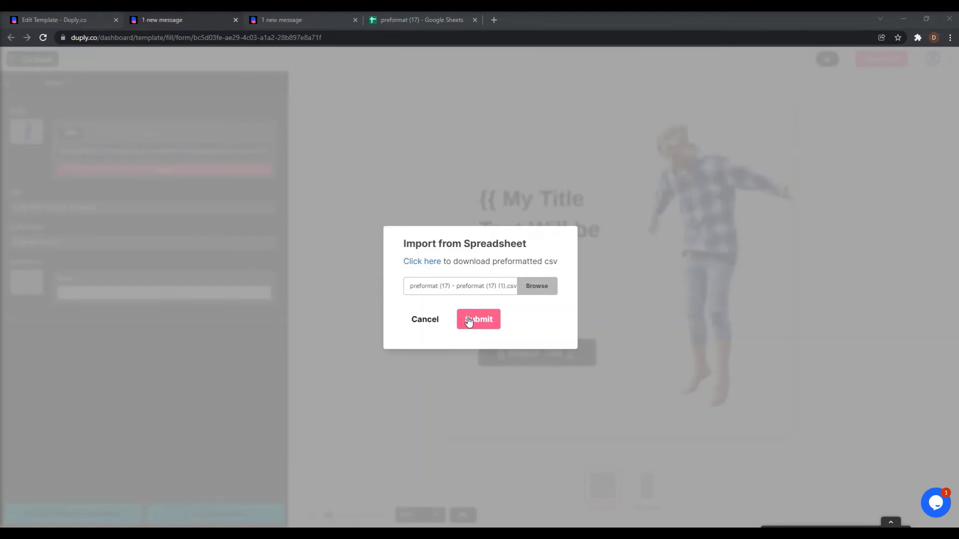
pyautogui.click(475, 321)
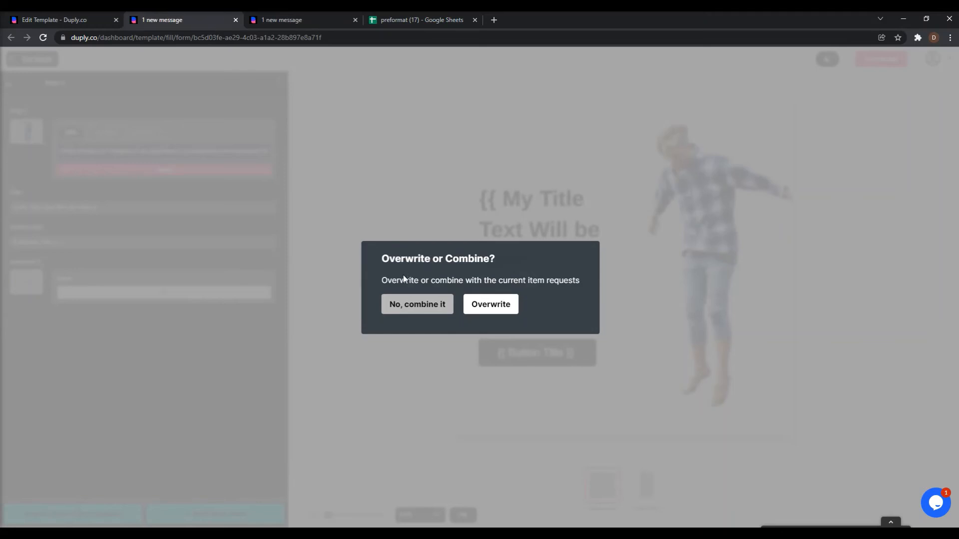
pyautogui.click(496, 311)
pyautogui.click(9, 199)
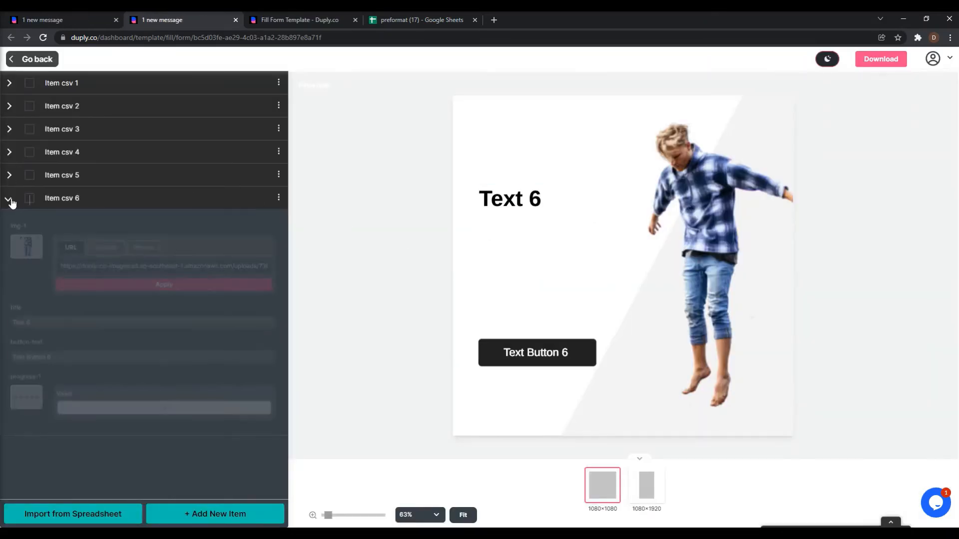
# Check the imported Item csv 4, 5 and 6 values against the source spreadsheet.
pyautogui.click(9, 177)
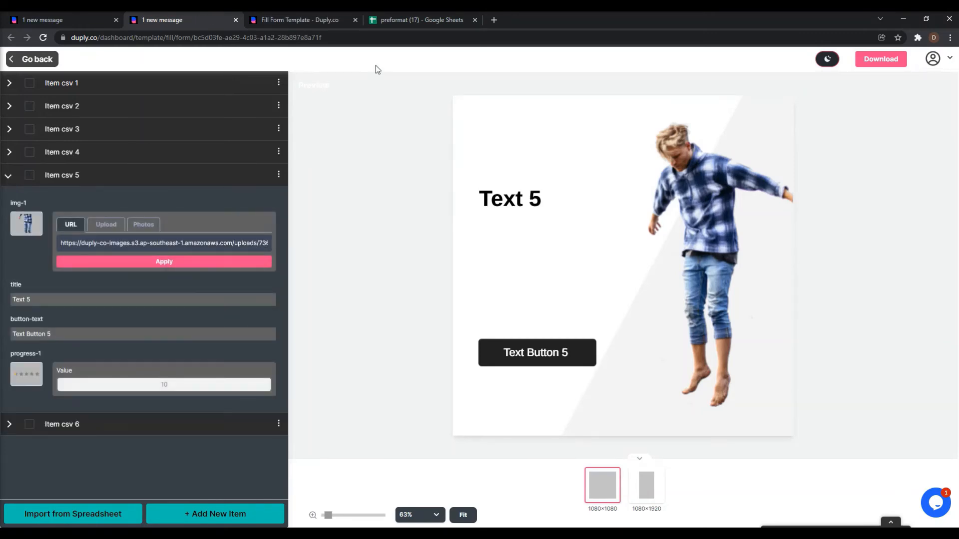
pyautogui.click(407, 21)
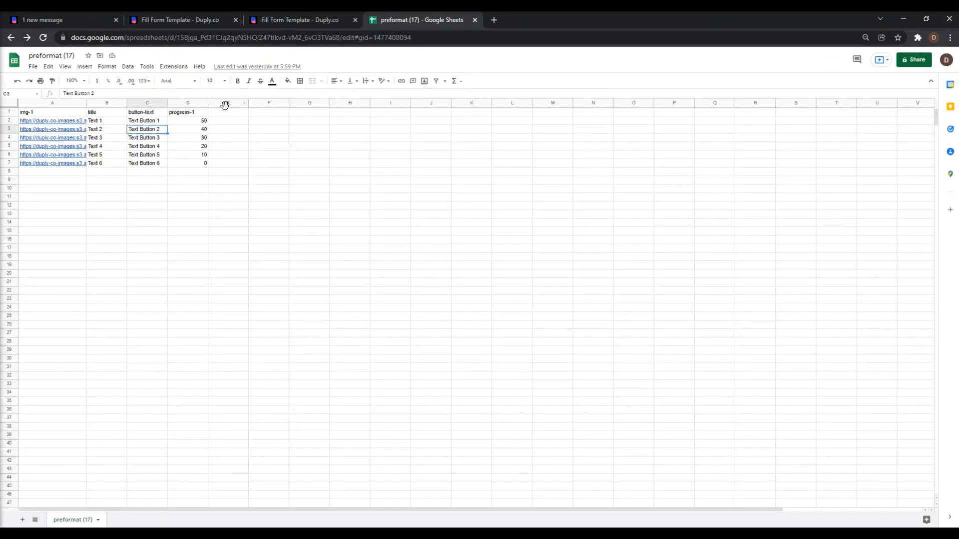
pyautogui.click(205, 24)
pyautogui.click(10, 422)
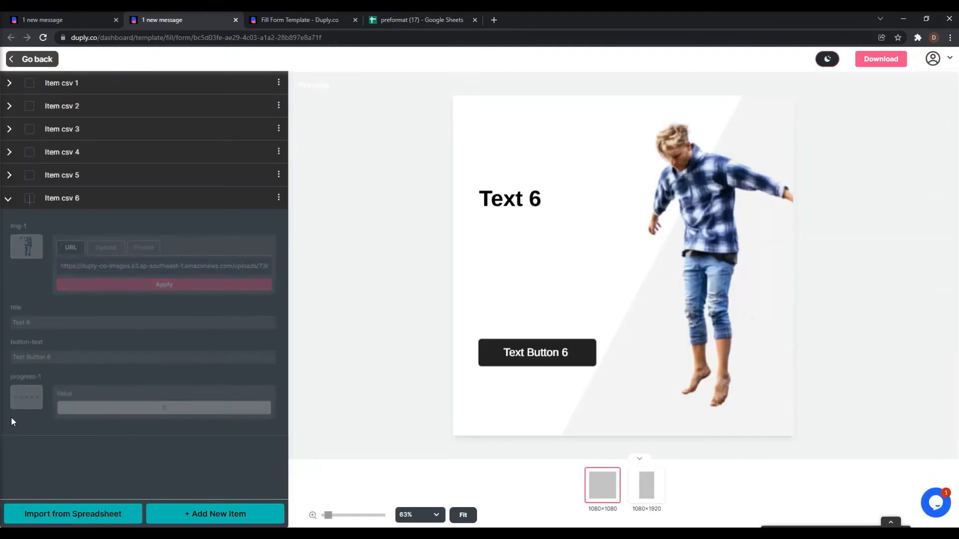
pyautogui.click(12, 176)
pyautogui.click(15, 154)
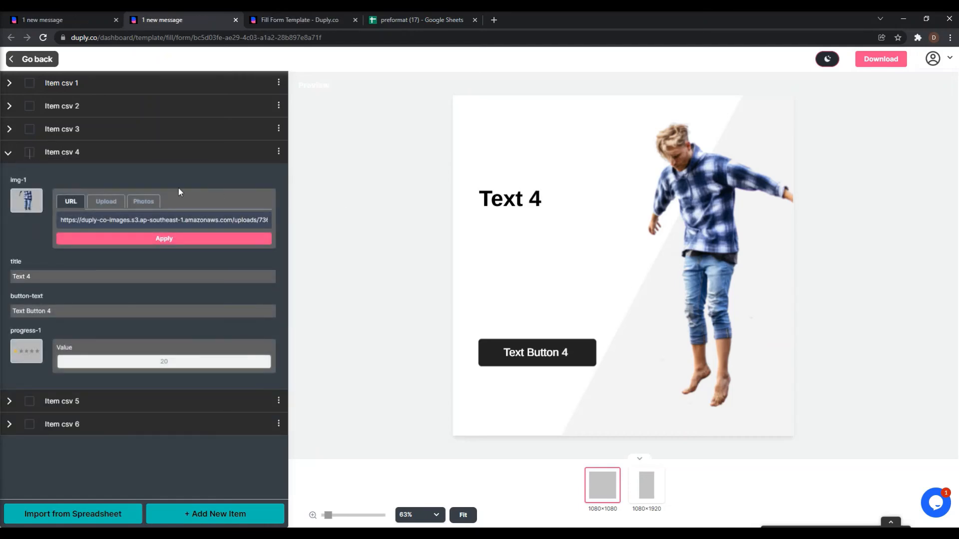
# Review the download file types, keep PNG, and go back to the template editor.
pyautogui.click(877, 62)
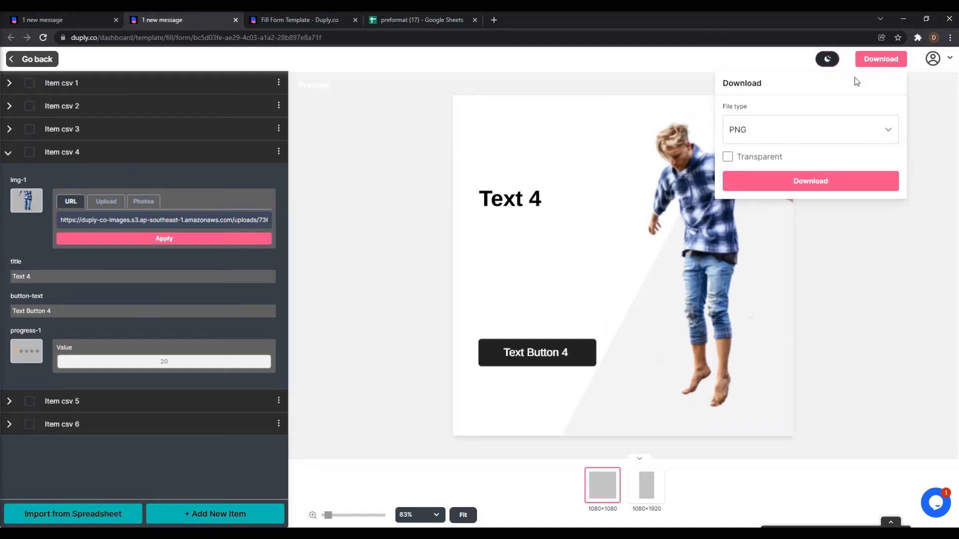
pyautogui.click(775, 134)
pyautogui.click(784, 95)
pyautogui.click(49, 21)
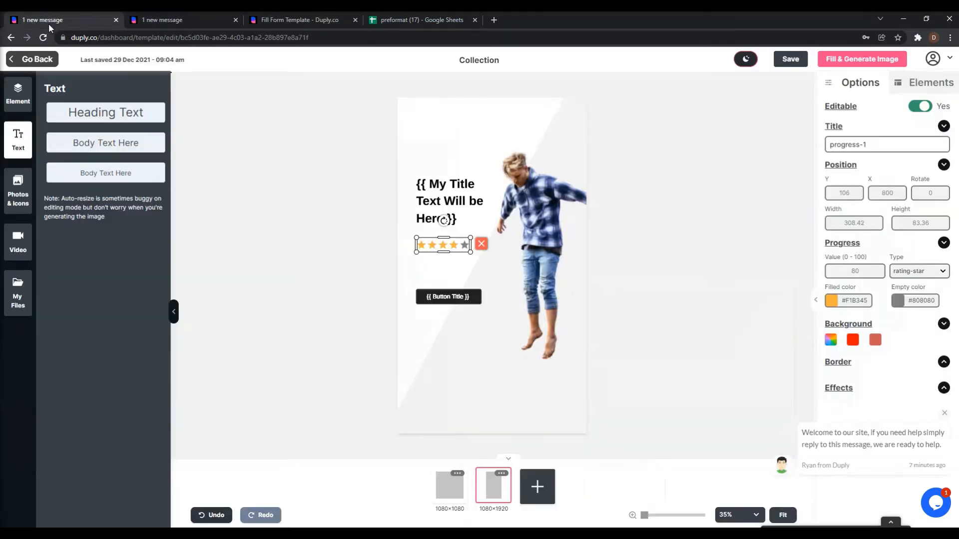
# Choose Form Share from the Fill & Generate Image options for the Collection template.
pyautogui.click(862, 59)
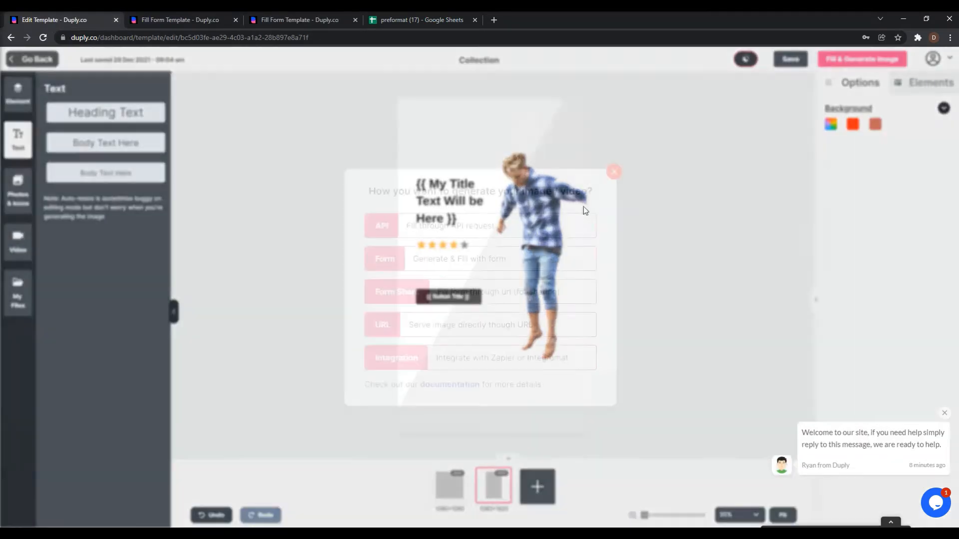
pyautogui.click(403, 291)
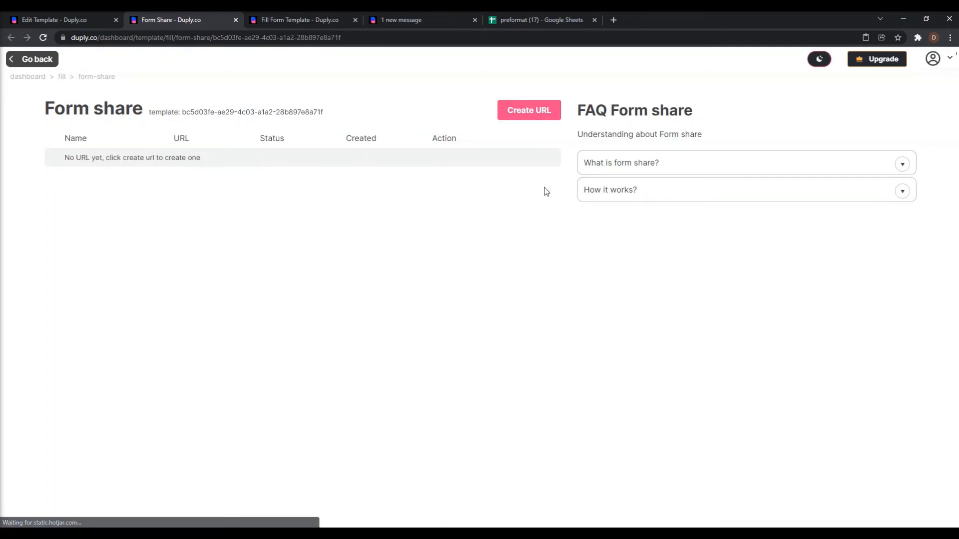
# Create a form share named 'Marketing Team' at URL 'marketing', restricted to registered users.
pyautogui.click(519, 117)
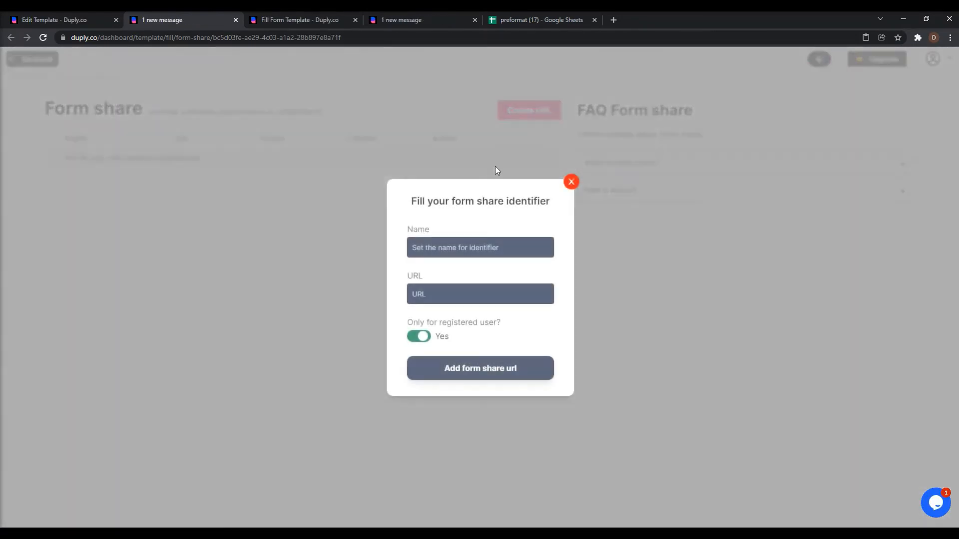
pyautogui.click(473, 247)
pyautogui.write('Market')
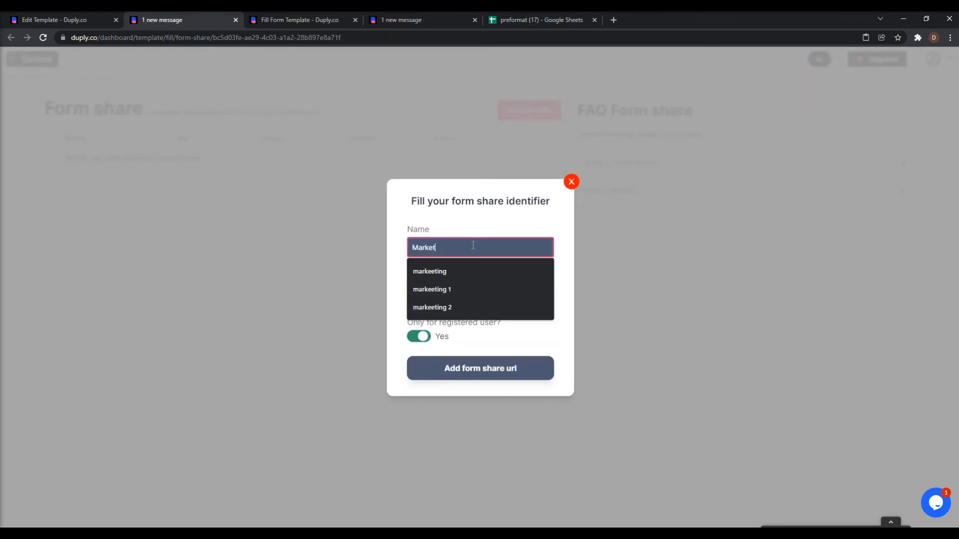
pyautogui.write('ing Team')
pyautogui.press('Tab')
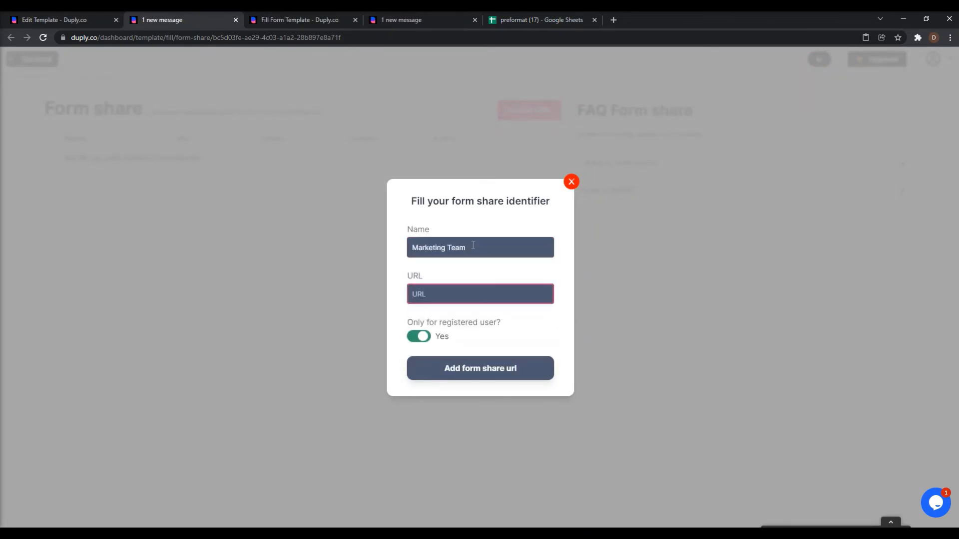
pyautogui.write('marketing')
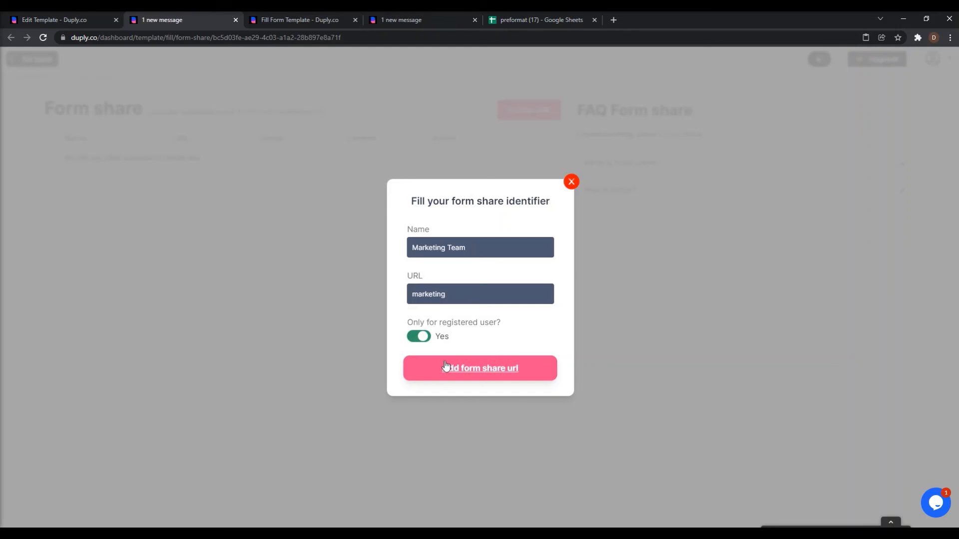
pyautogui.click(422, 341)
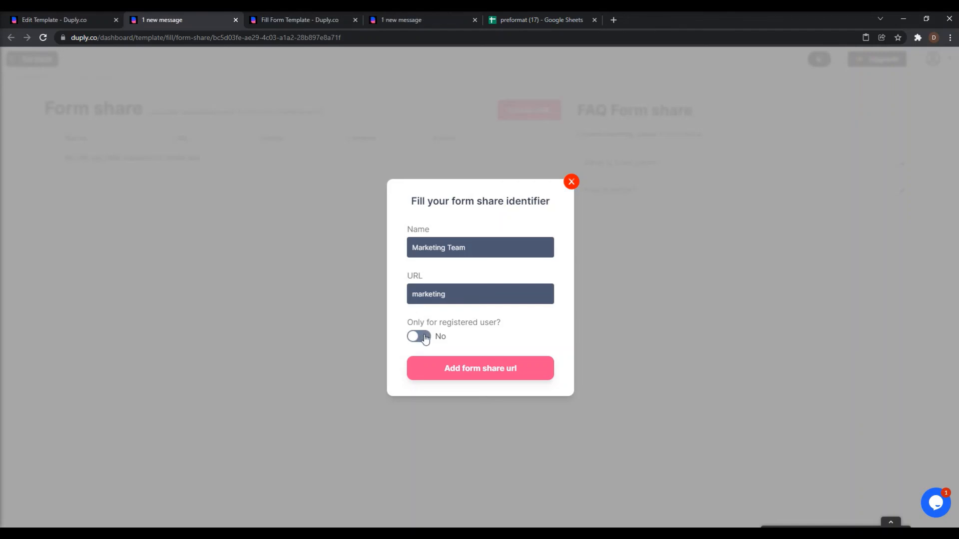
pyautogui.click(420, 337)
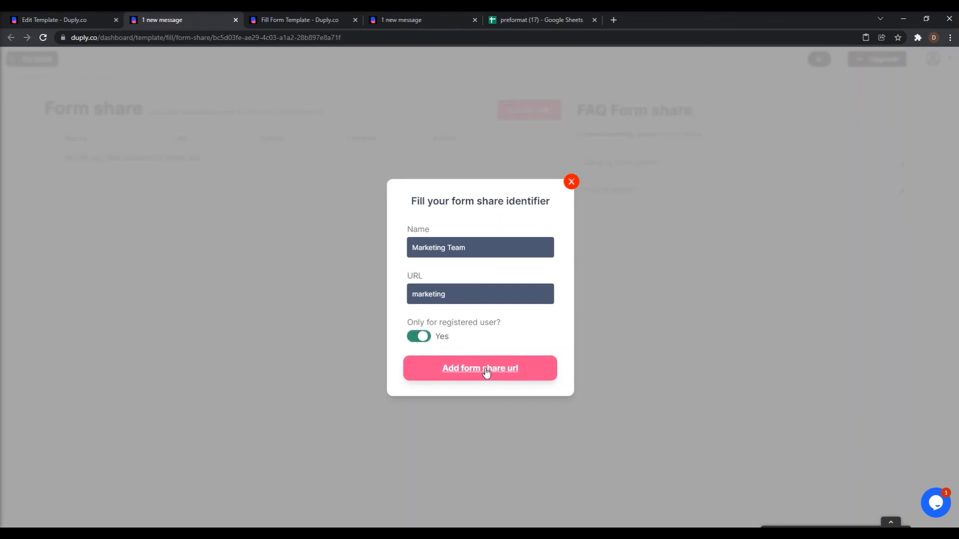
pyautogui.click(449, 372)
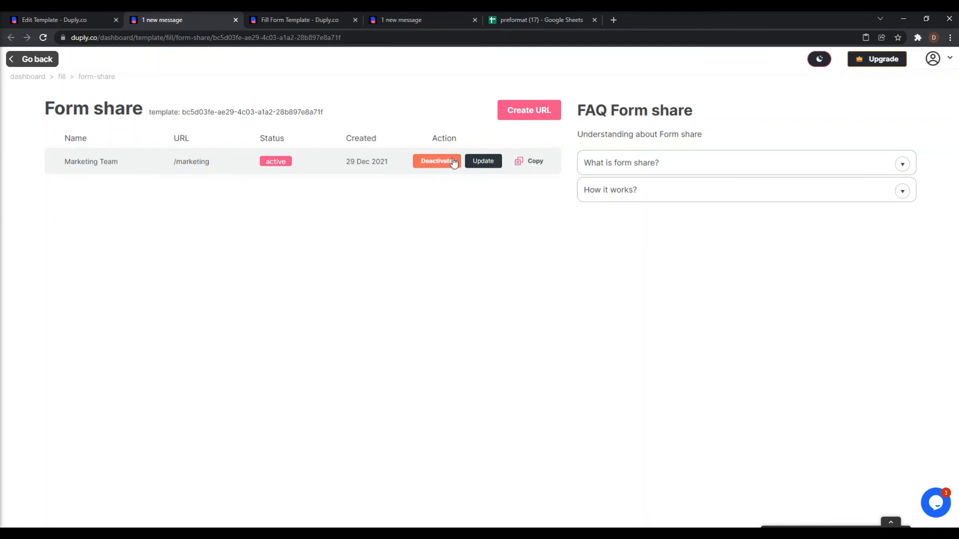
# Close the Marketing Team share settings unchanged and copy its share link.
pyautogui.click(477, 161)
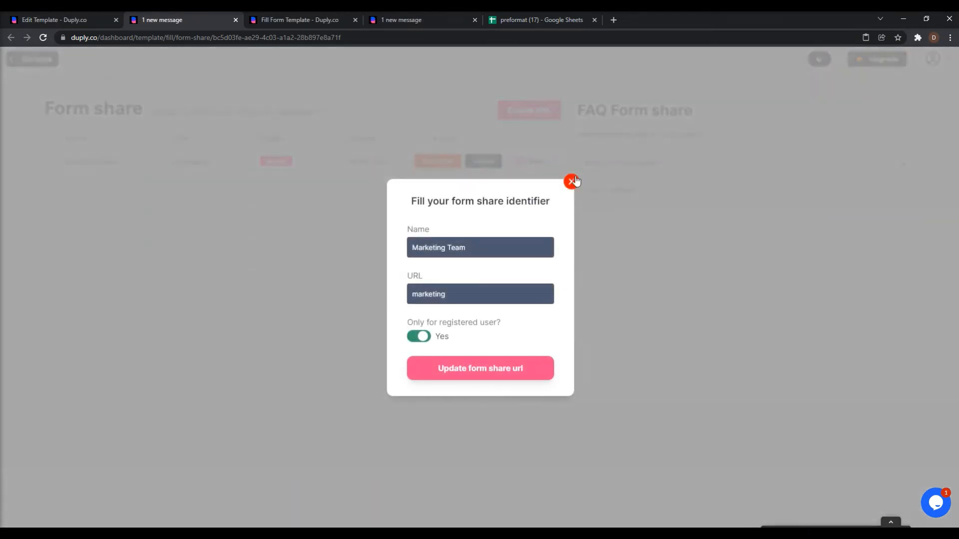
pyautogui.click(572, 181)
pyautogui.click(521, 162)
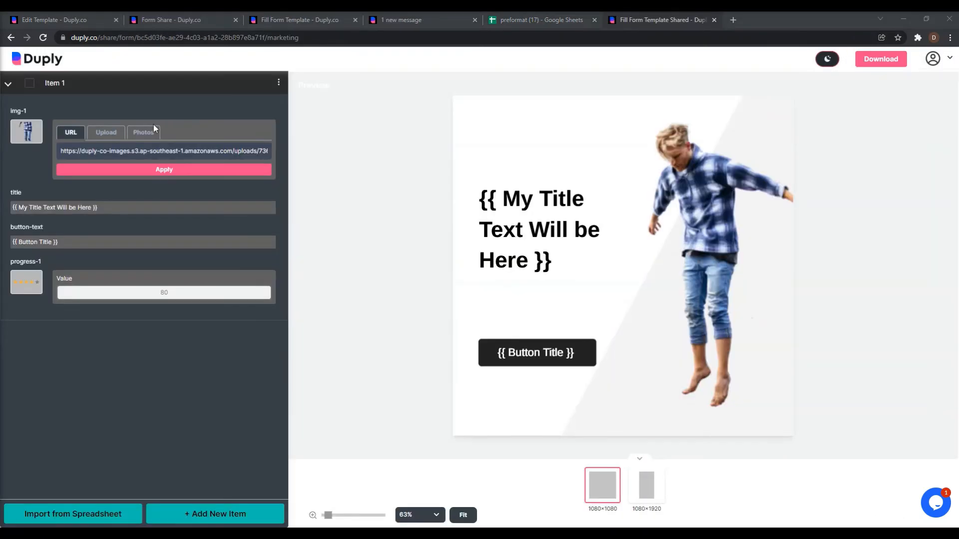
# Inspect the shared form's /marketing link and review the Marketing Team share settings unchanged.
pyautogui.moveTo(299, 37); pyautogui.dragTo(103, 37)
pyautogui.click(288, 37)
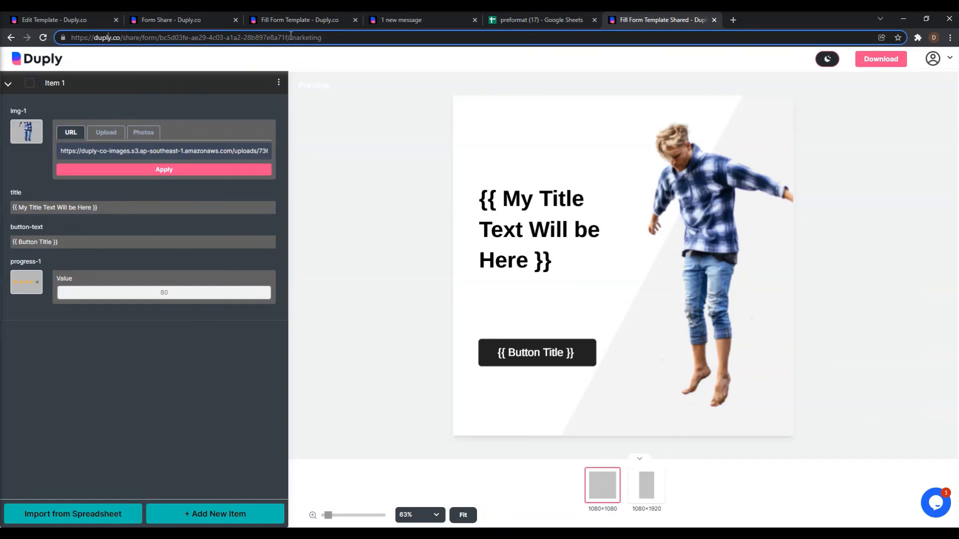
pyautogui.moveTo(288, 38); pyautogui.dragTo(369, 36)
pyautogui.click(369, 36)
pyautogui.click(184, 24)
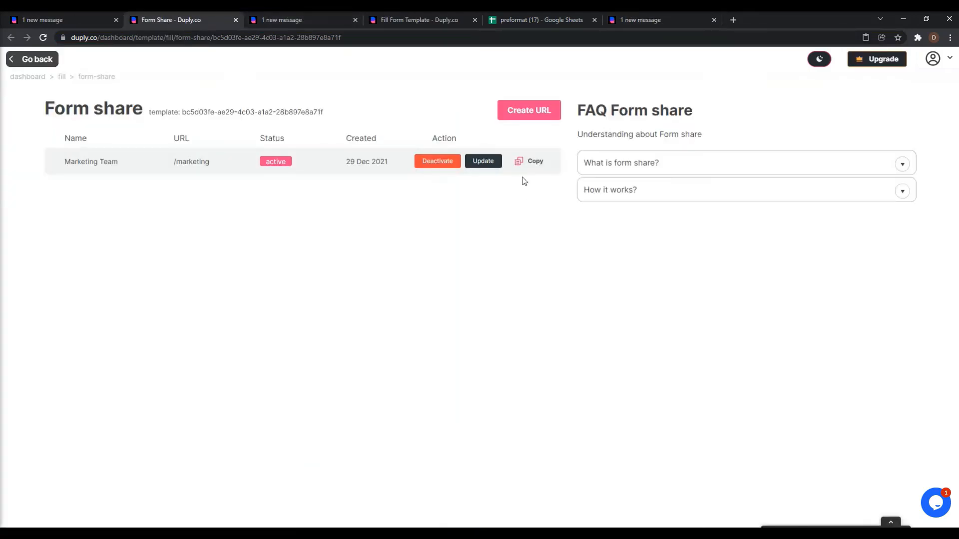
pyautogui.click(488, 161)
pyautogui.moveTo(406, 323); pyautogui.dragTo(505, 322)
pyautogui.click(585, 218)
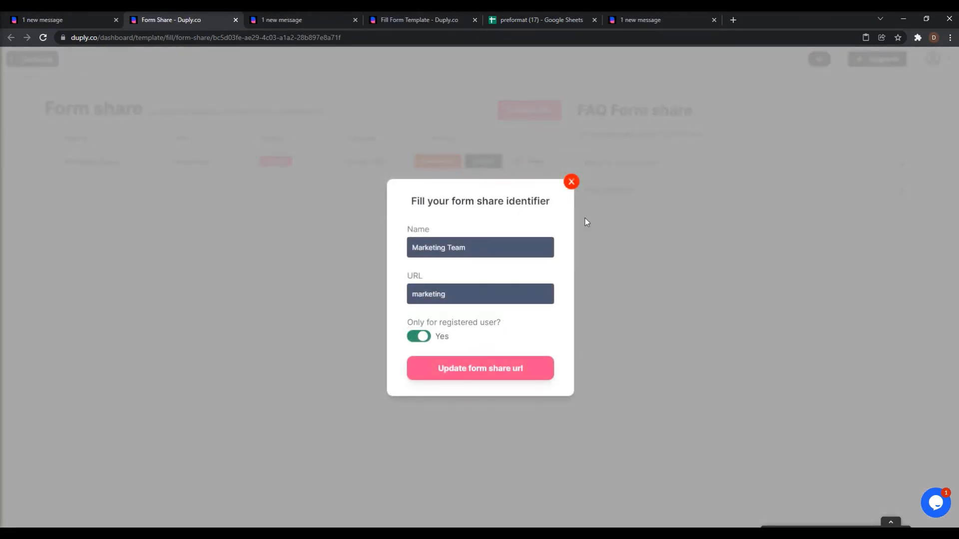
pyautogui.click(572, 181)
# Add Item 2 and Item 3 on the shared marketing form.
pyautogui.click(688, 19)
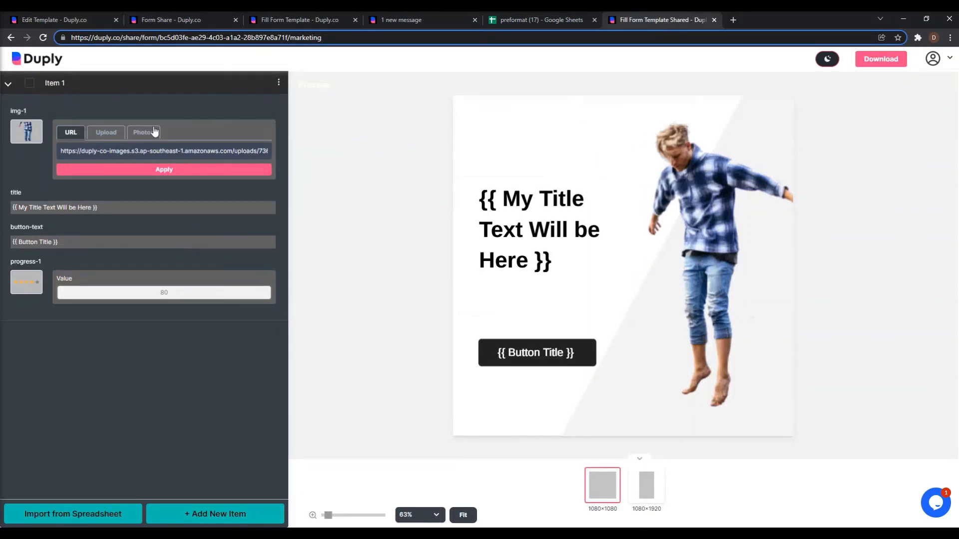
pyautogui.click(313, 63)
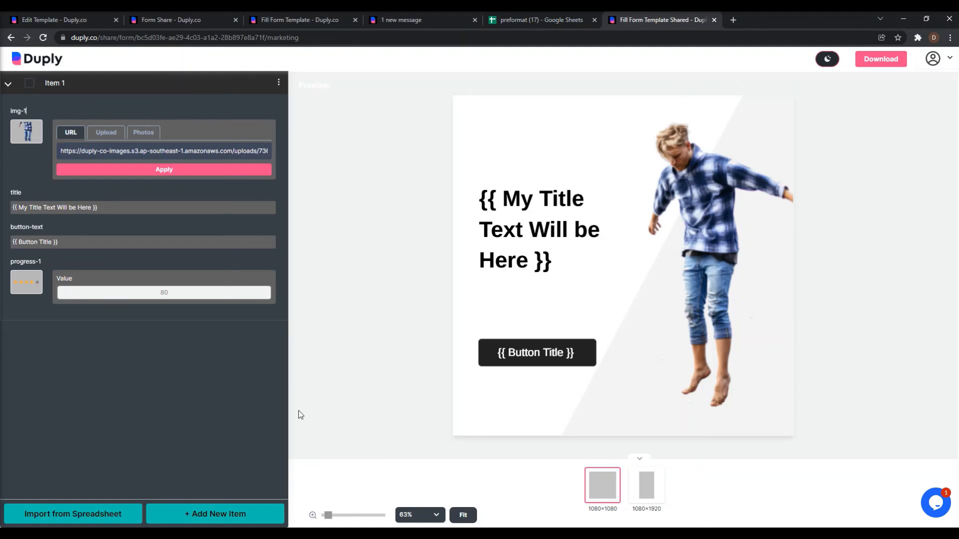
pyautogui.click(210, 515)
pyautogui.click(209, 514)
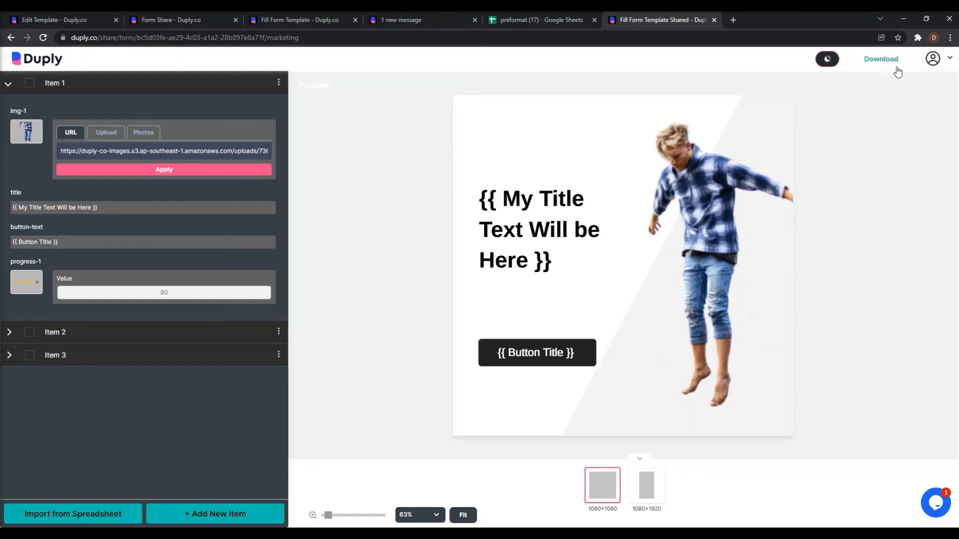